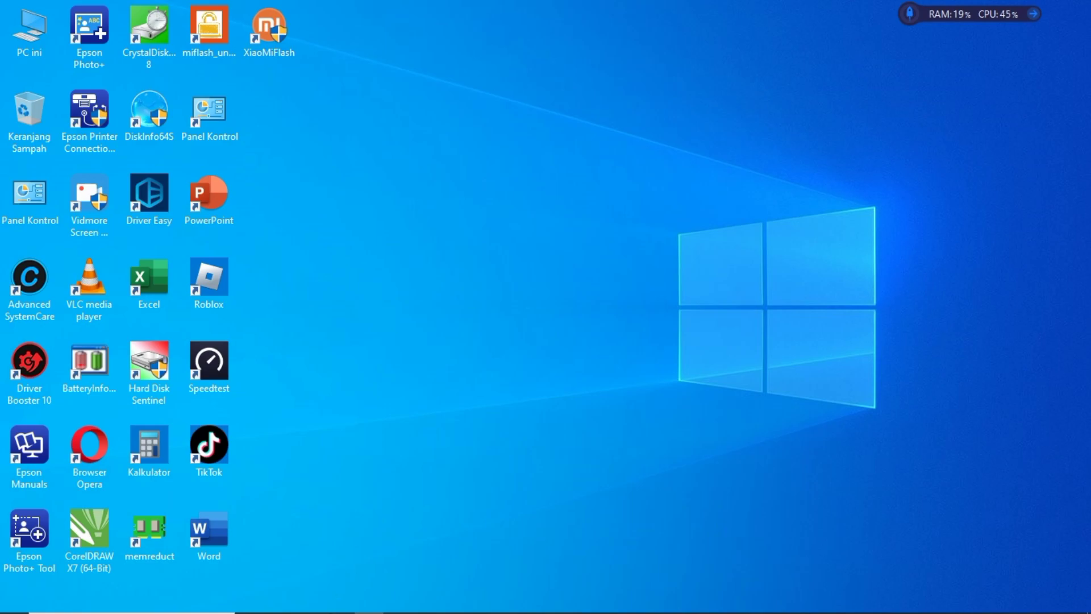
- Switch to the Chrome browser showing the F660 router login page and check its address, 192.168.1.1
click(312, 605)
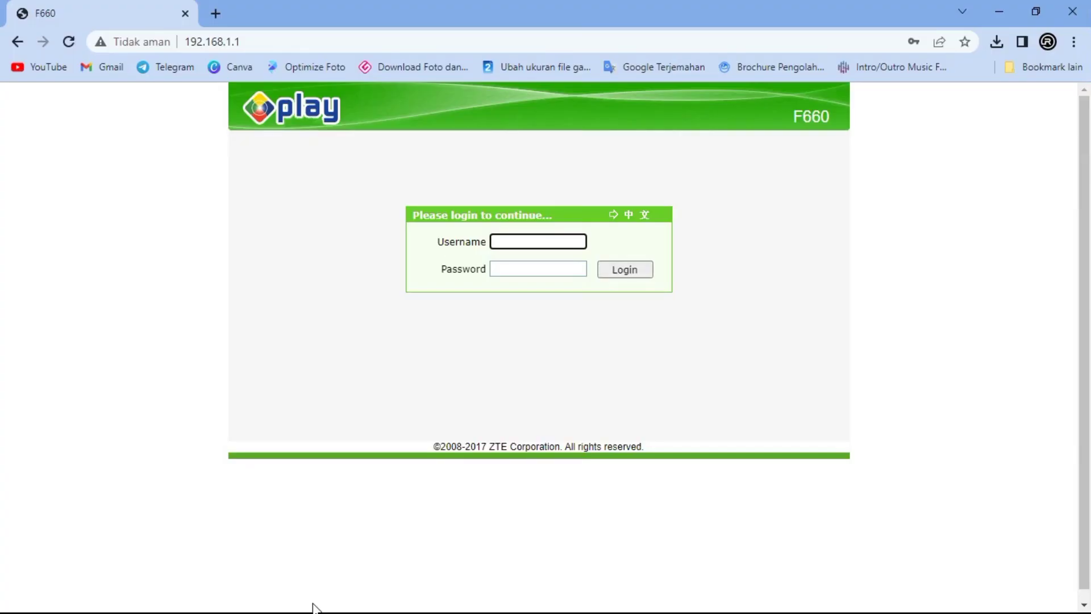
click(210, 43)
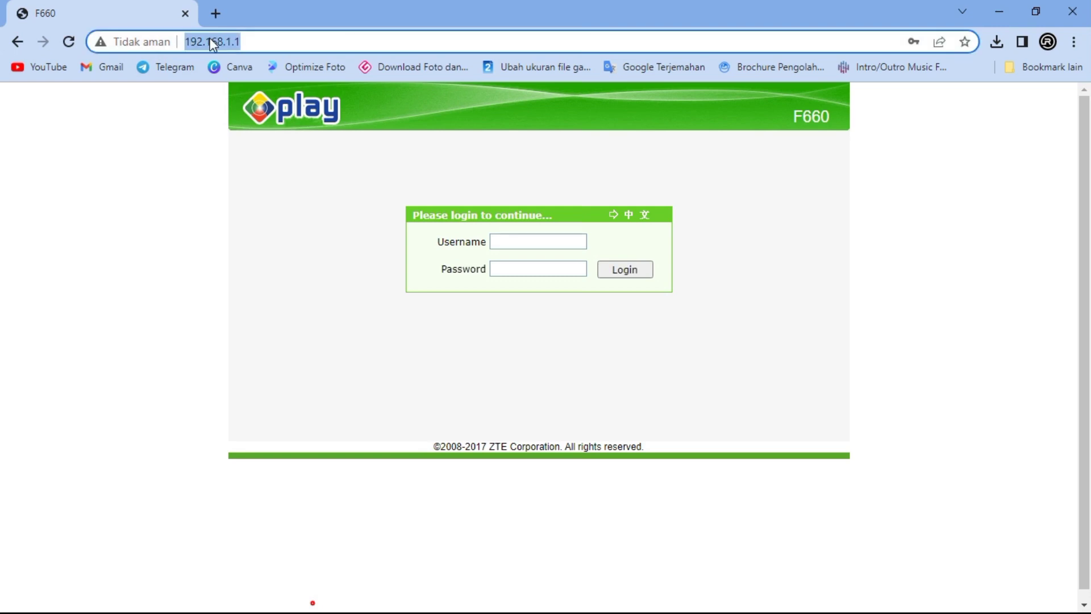
click(211, 41)
click(256, 41)
click(143, 223)
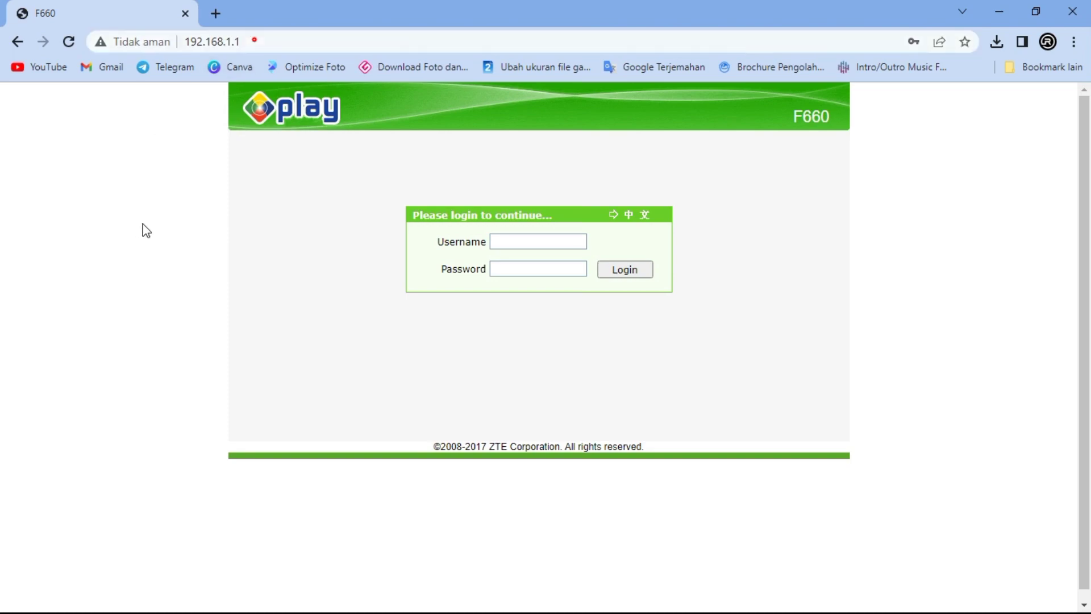
- Log in to the router with the saved playmedia username and its password, and dismiss the browser's password-change warning
click(539, 242)
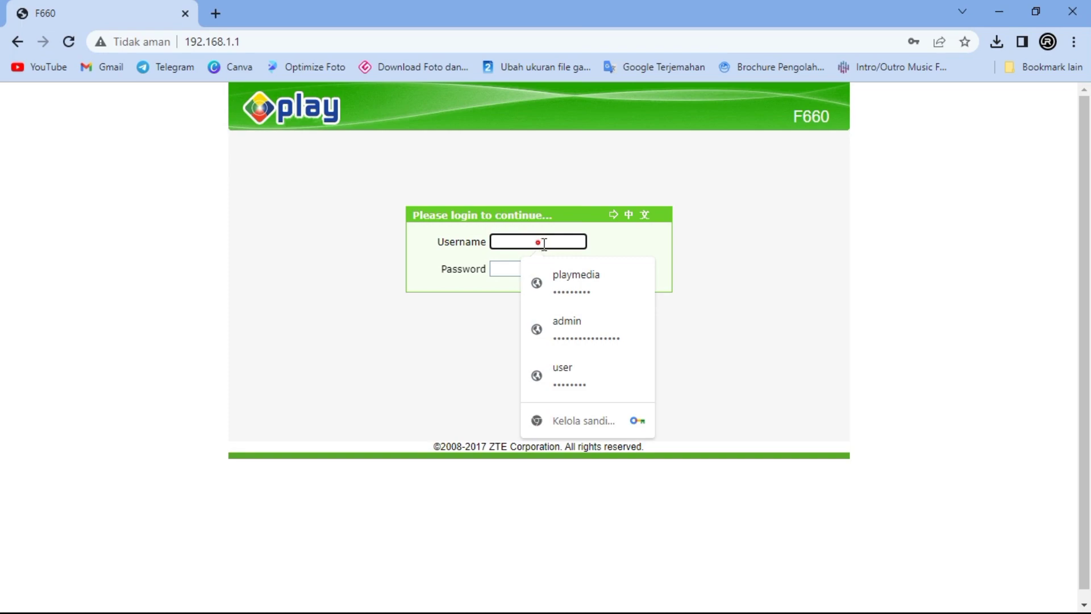
click(576, 292)
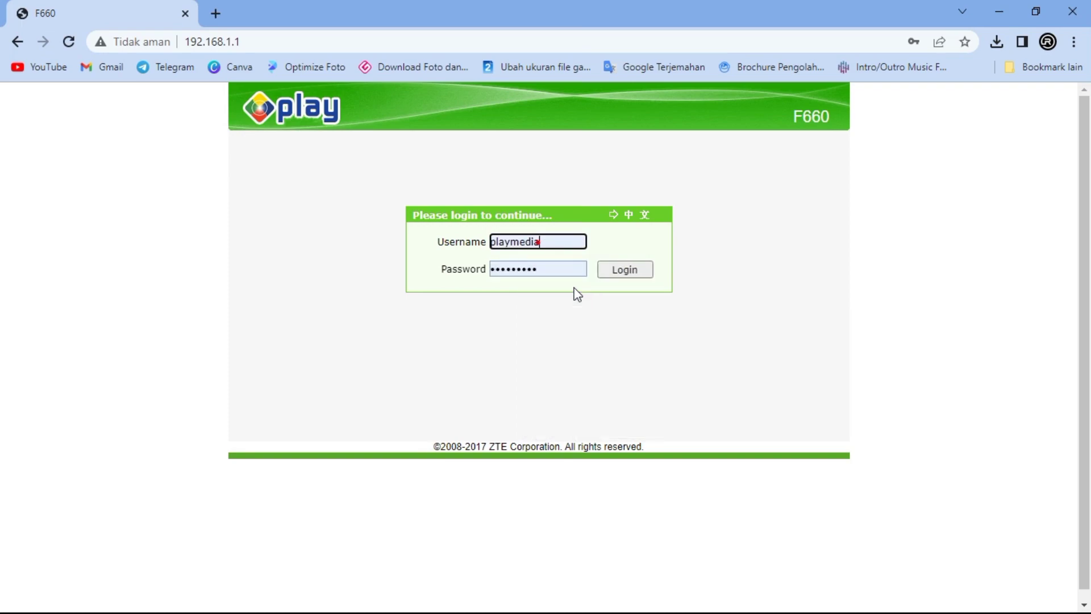
click(629, 271)
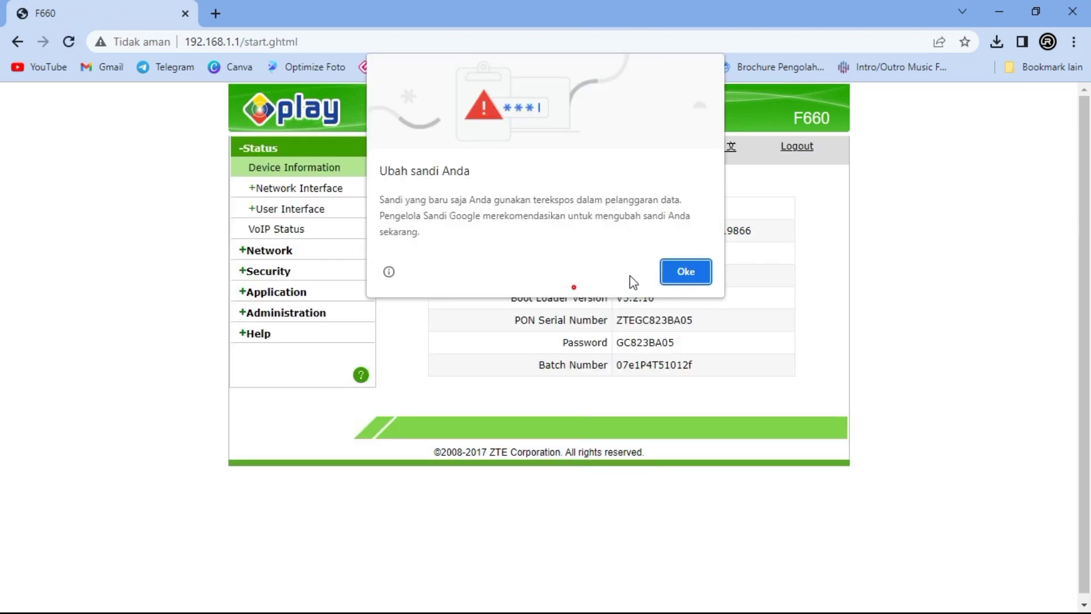
click(686, 272)
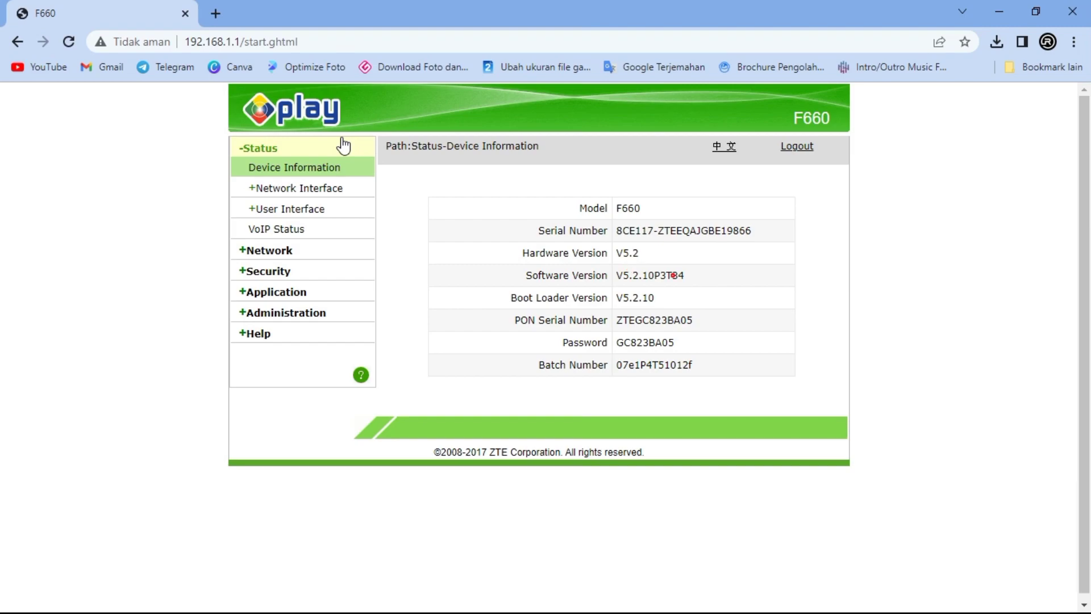
- Open the Basic WLAN settings under Network and check the Mode and Country/Region options, keeping IEEE 802.11n Only and Indonesia
click(288, 253)
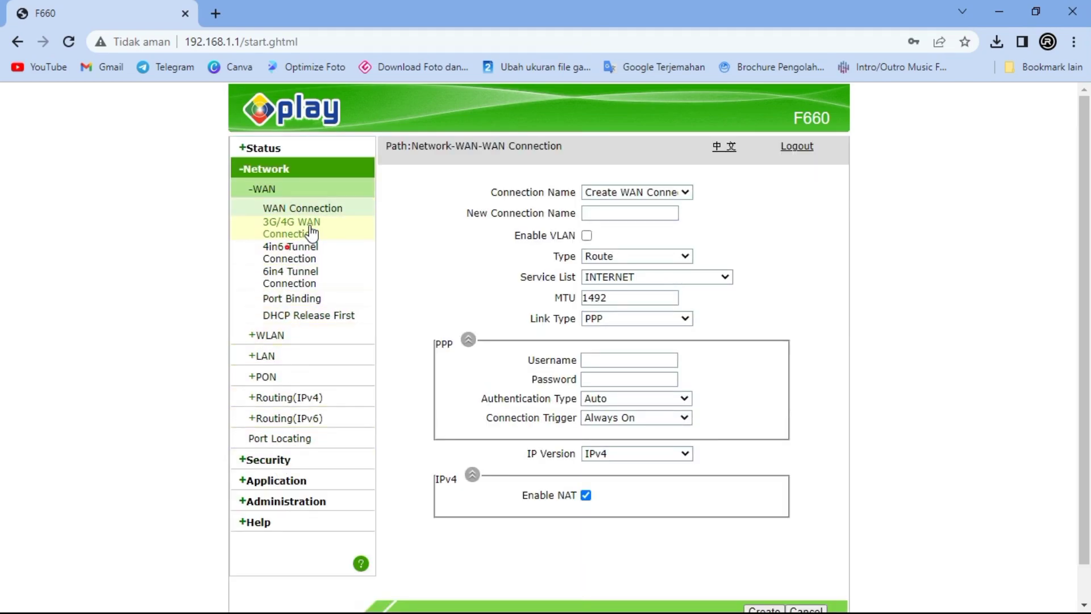
click(267, 335)
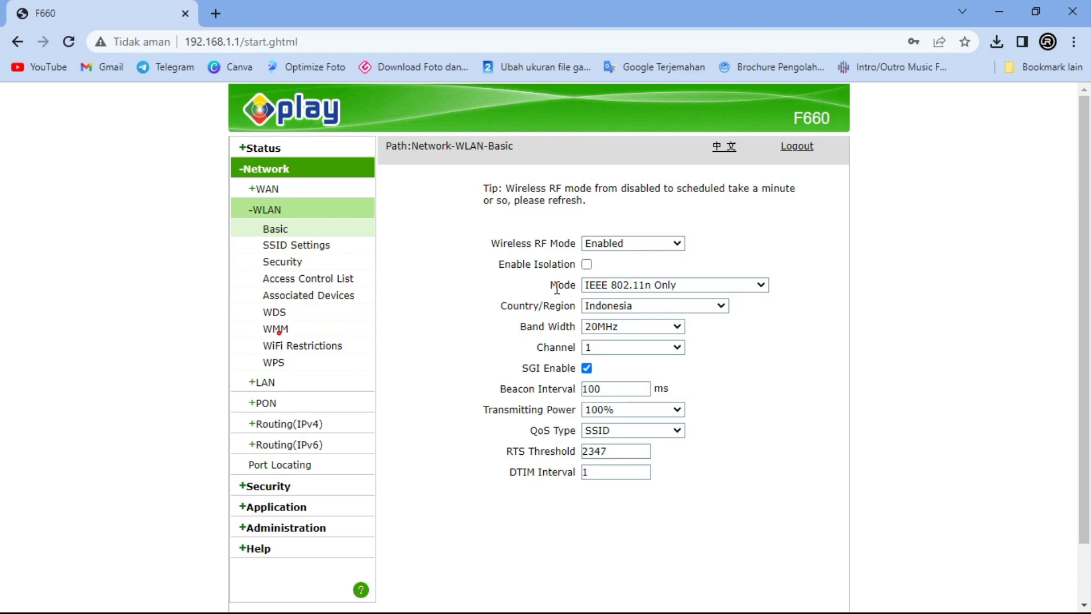
click(590, 289)
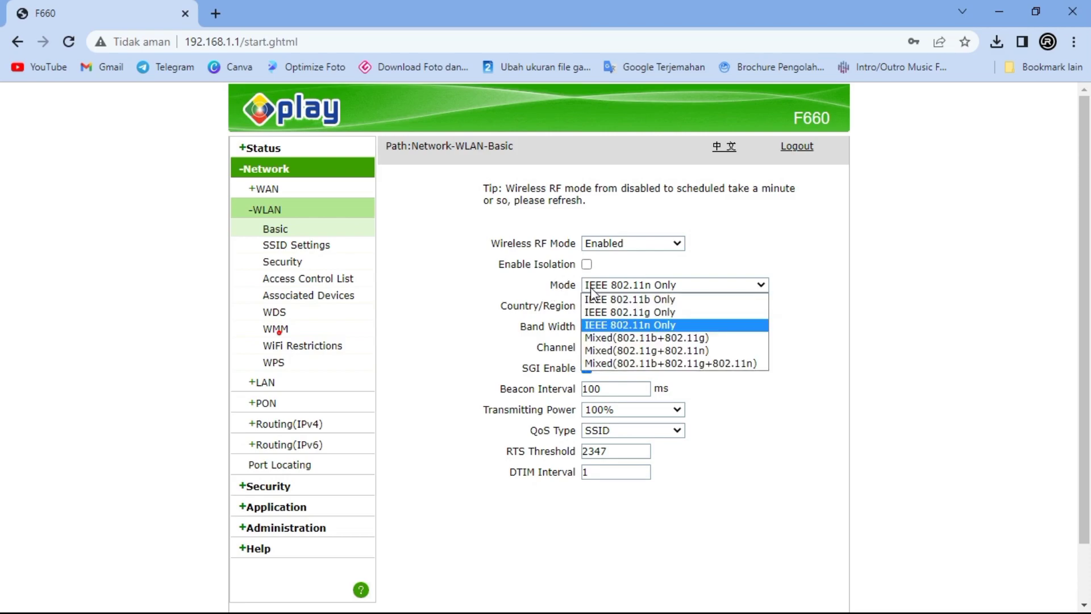
click(634, 328)
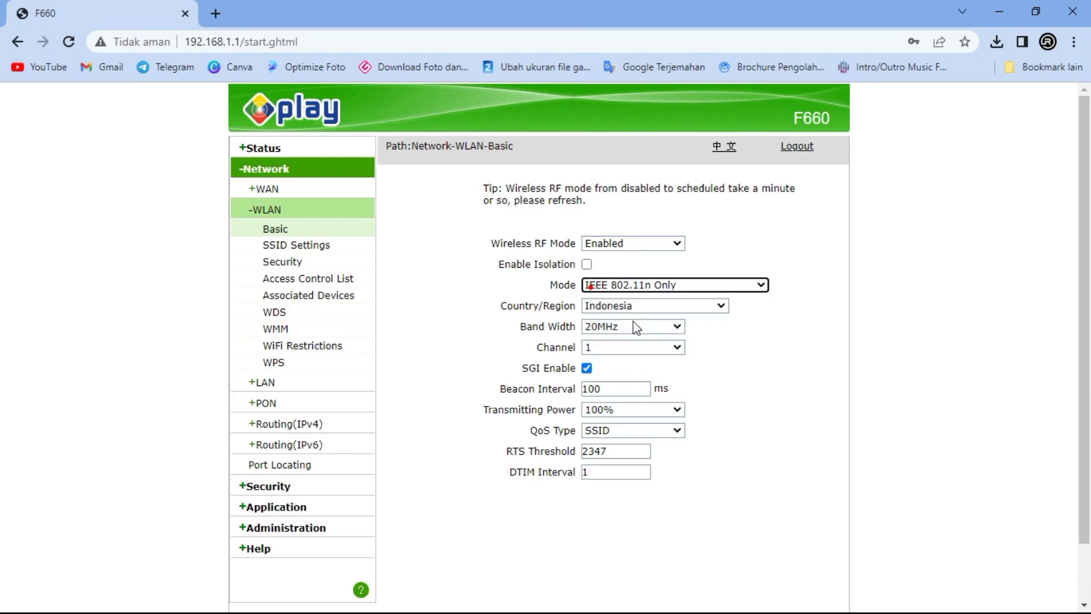
click(687, 311)
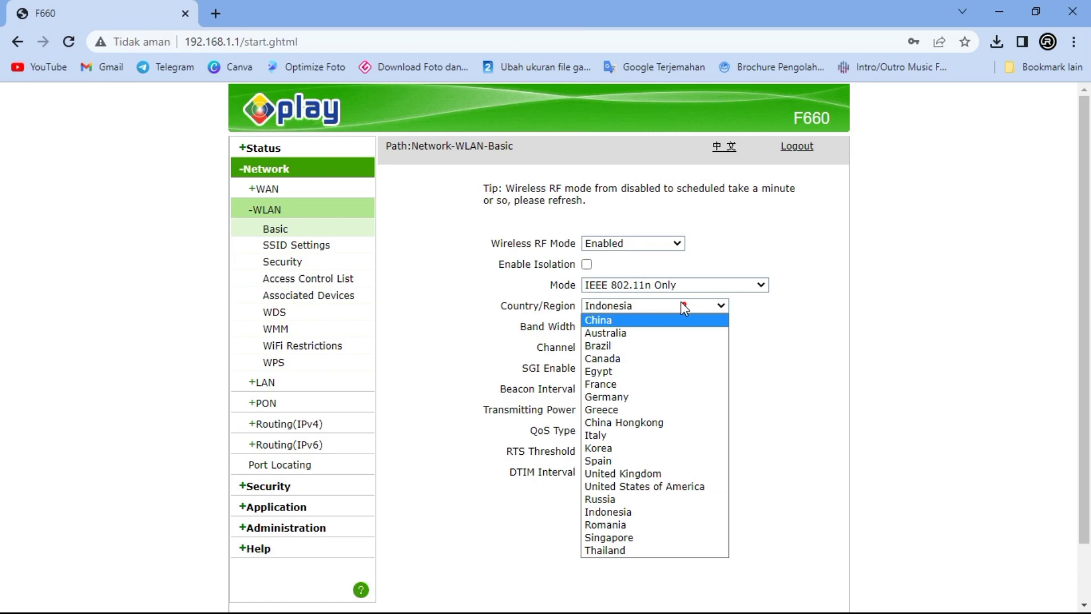
click(681, 301)
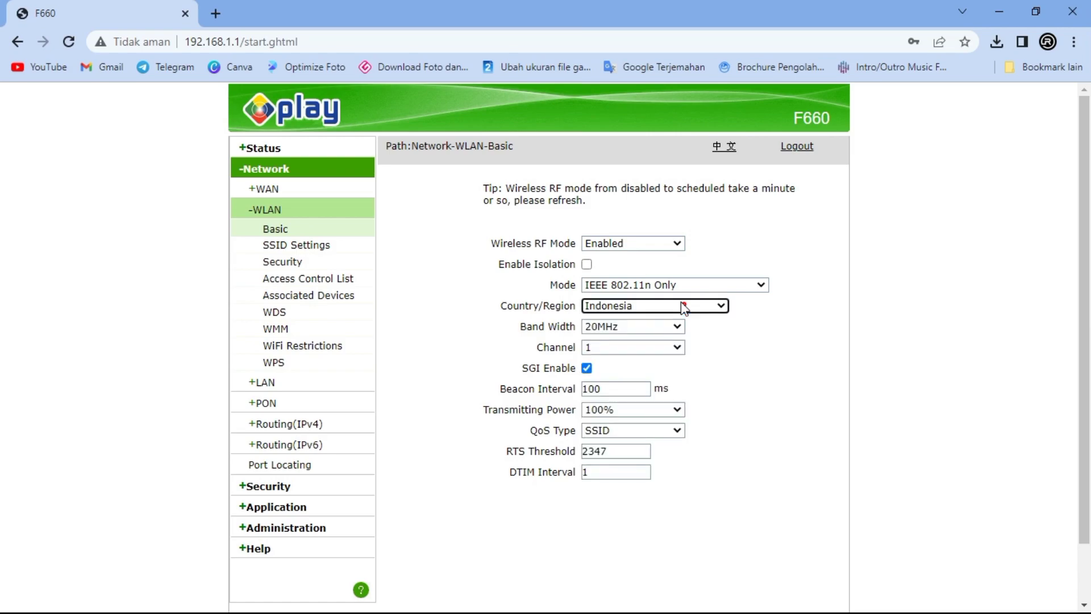
- Review the available Band Width and Channel options in the Basic WLAN settings without changing the selections
click(624, 327)
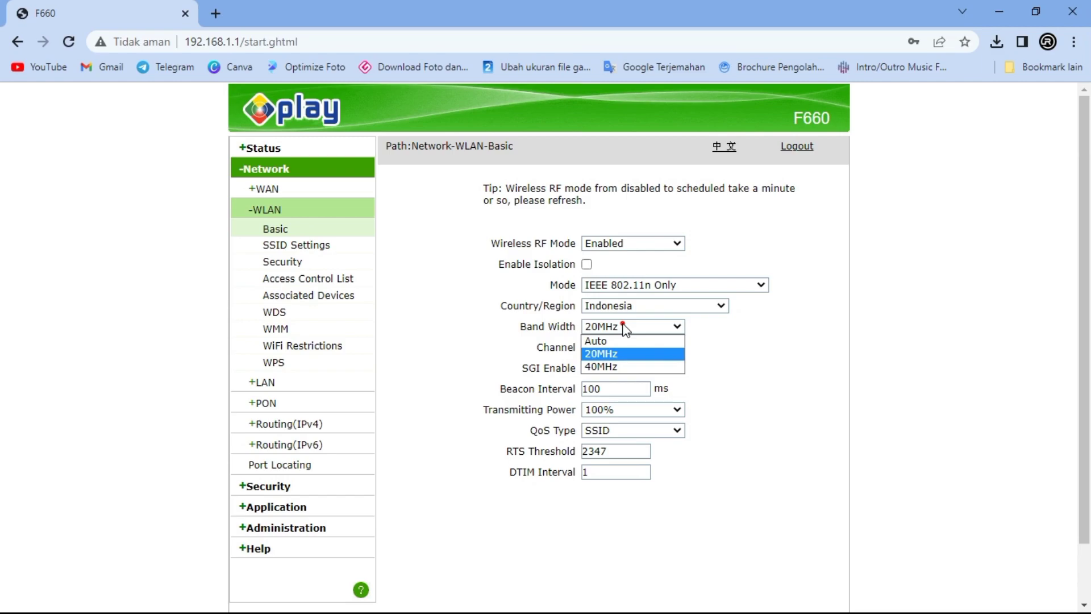
click(696, 331)
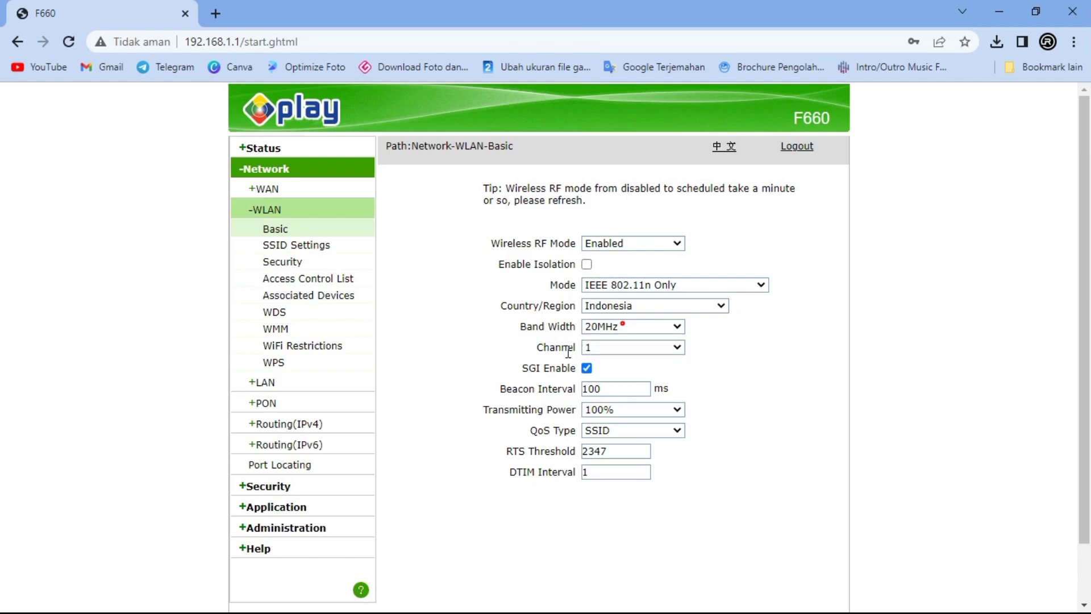
click(593, 353)
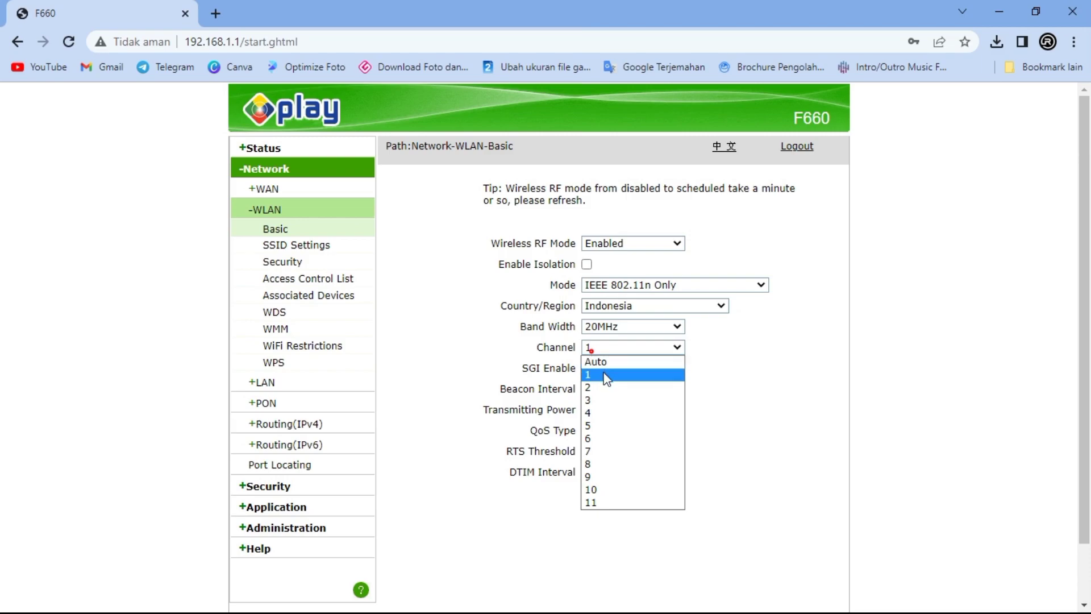
click(798, 366)
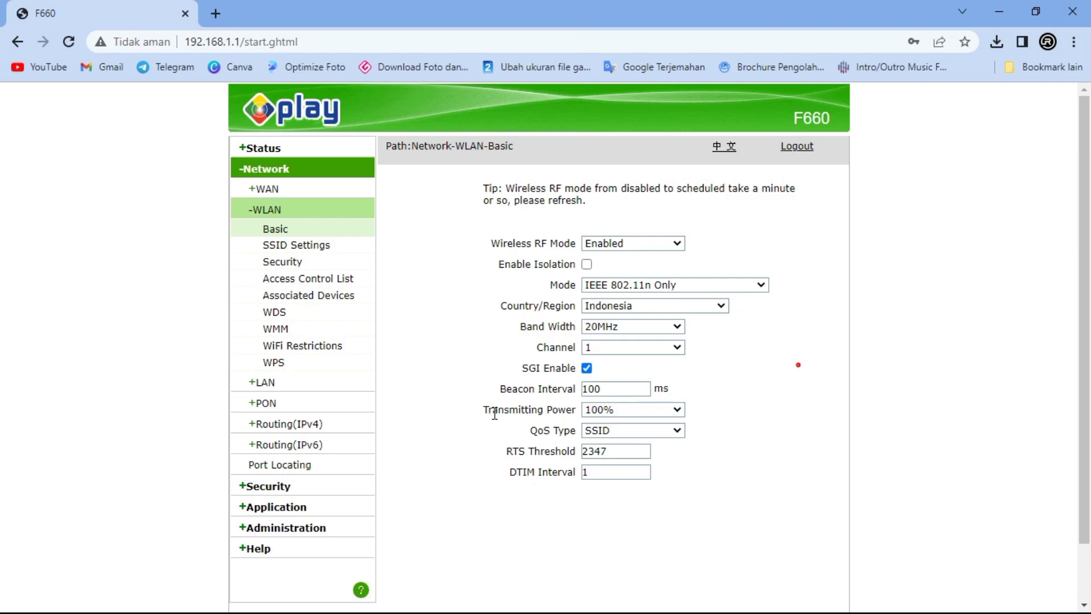
- Review the available Transmitting Power and QoS Type options in the Basic WLAN settings
click(624, 410)
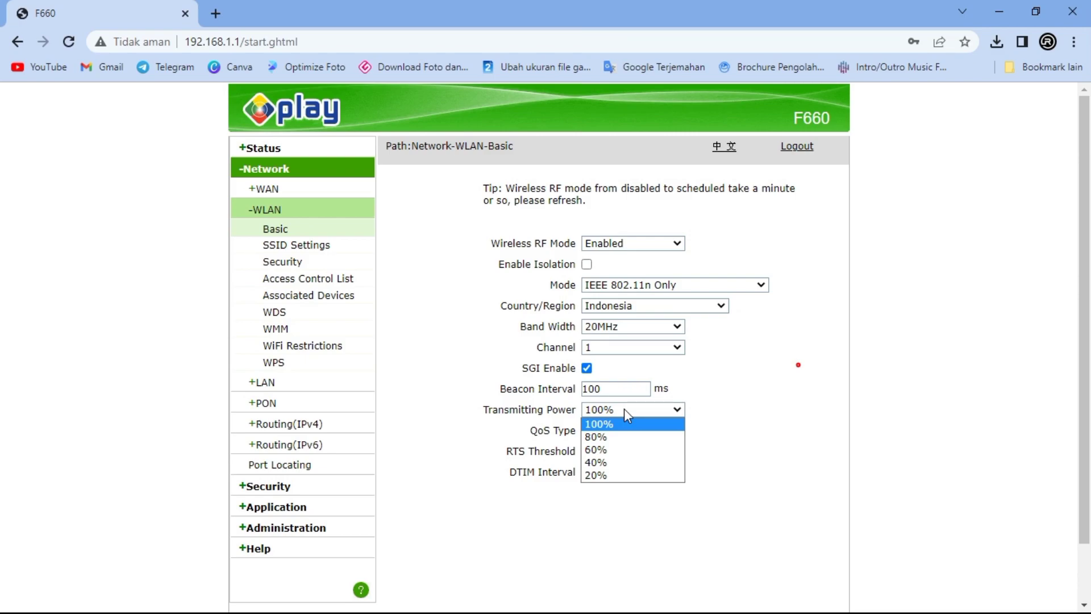
click(625, 409)
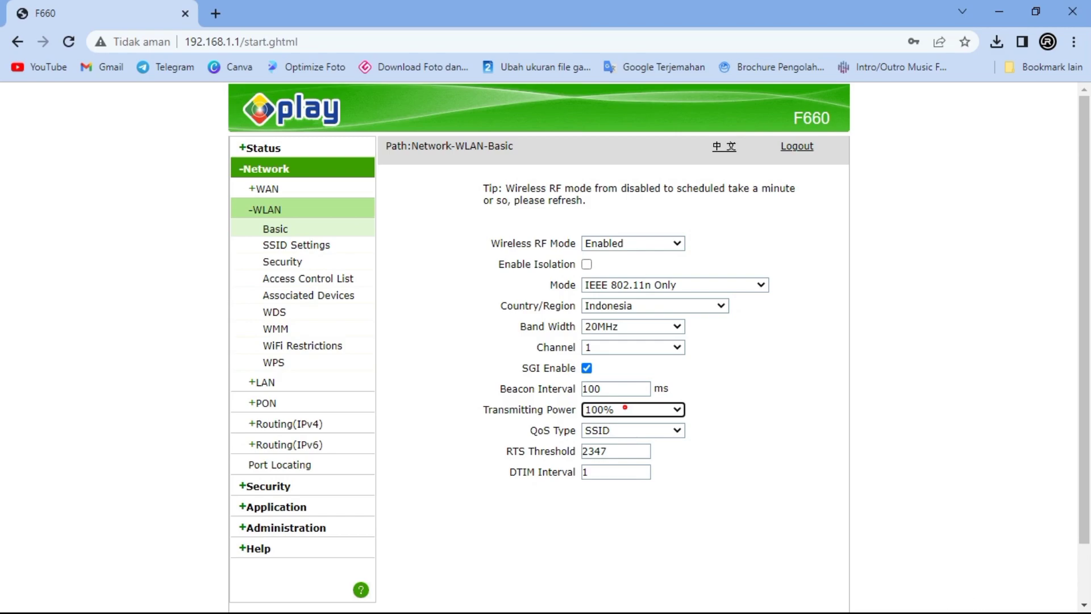
click(658, 432)
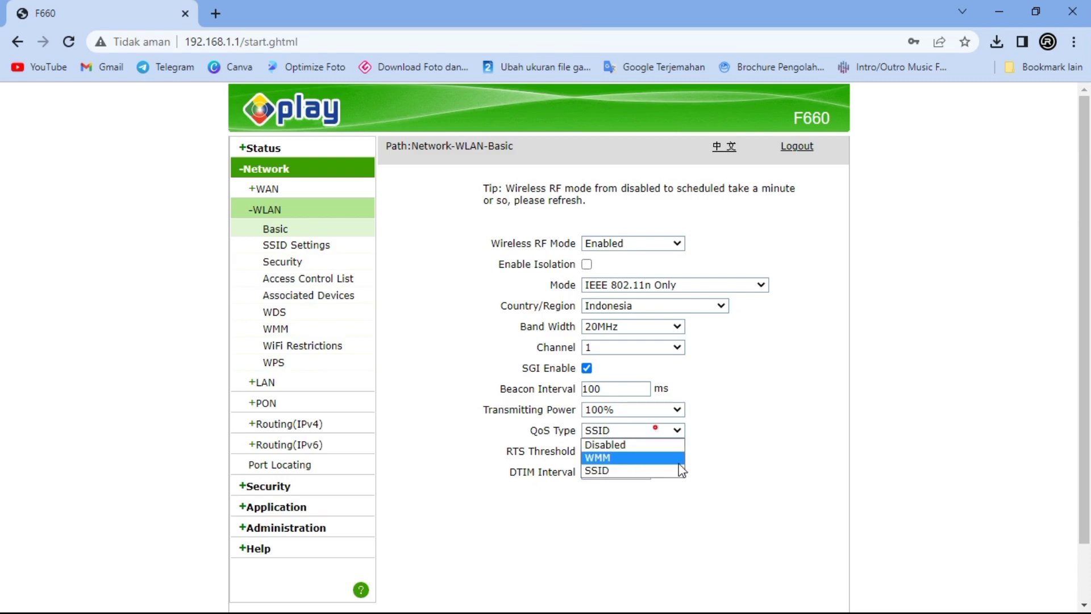
click(796, 465)
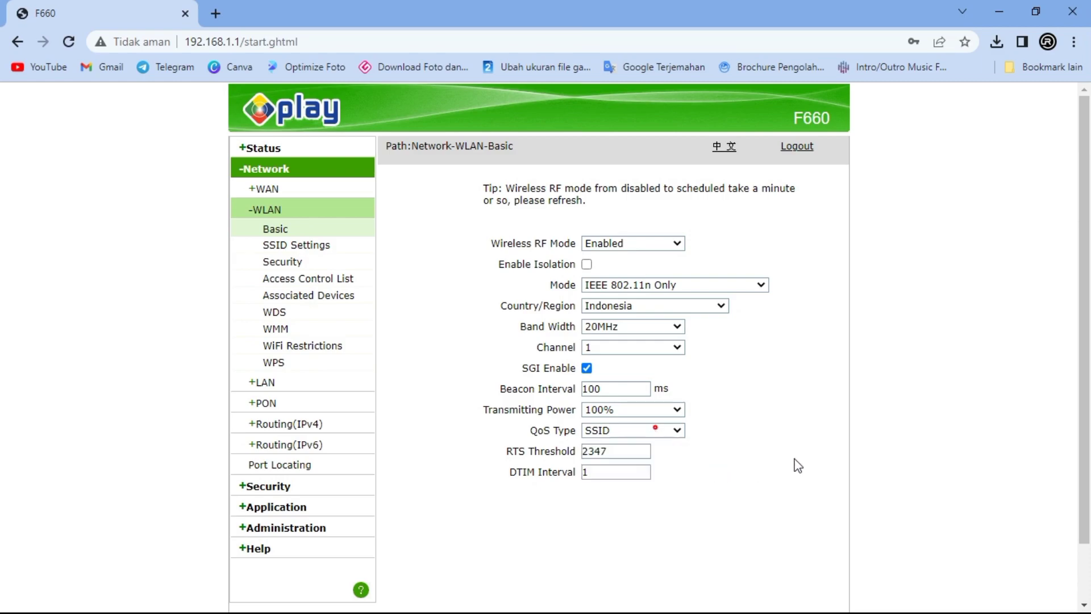
click(666, 431)
- Open the WLAN SSID settings and examine the Maximum Clients, SSID Name and Priority fields of SSID1
click(282, 249)
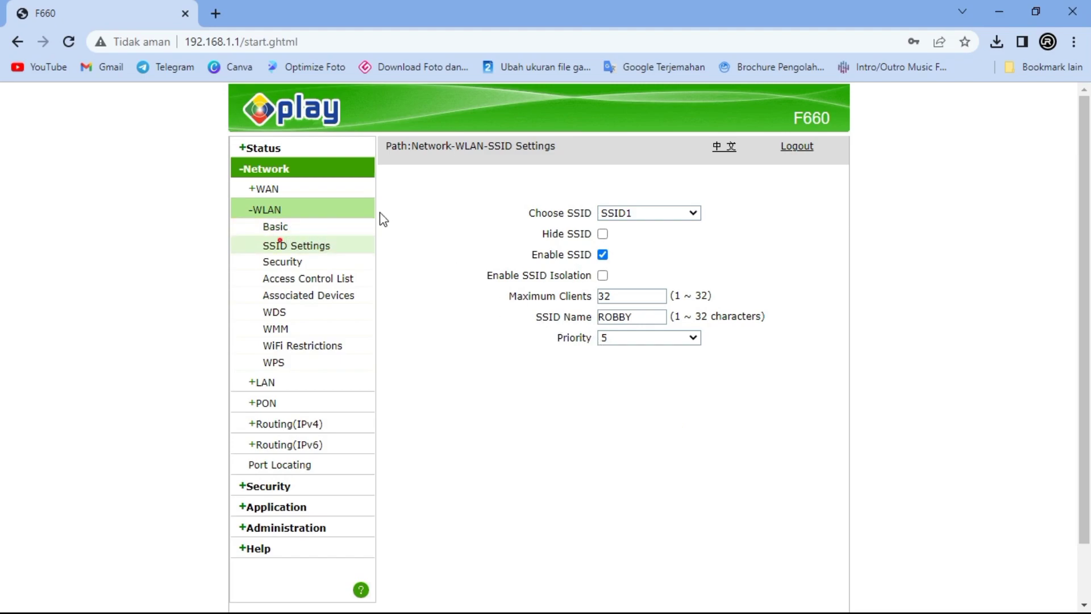
click(277, 228)
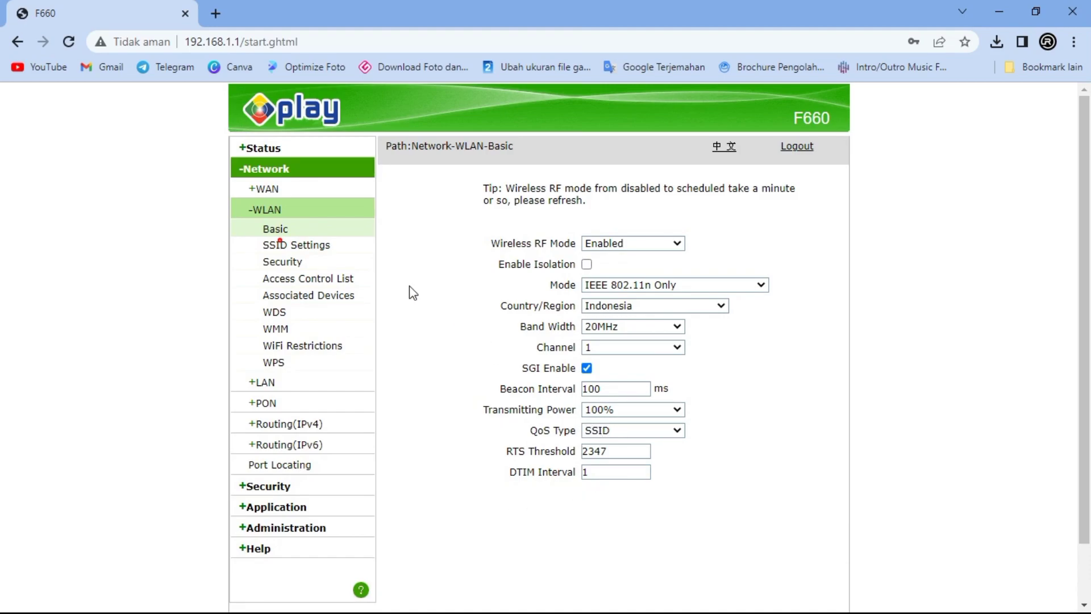
click(306, 247)
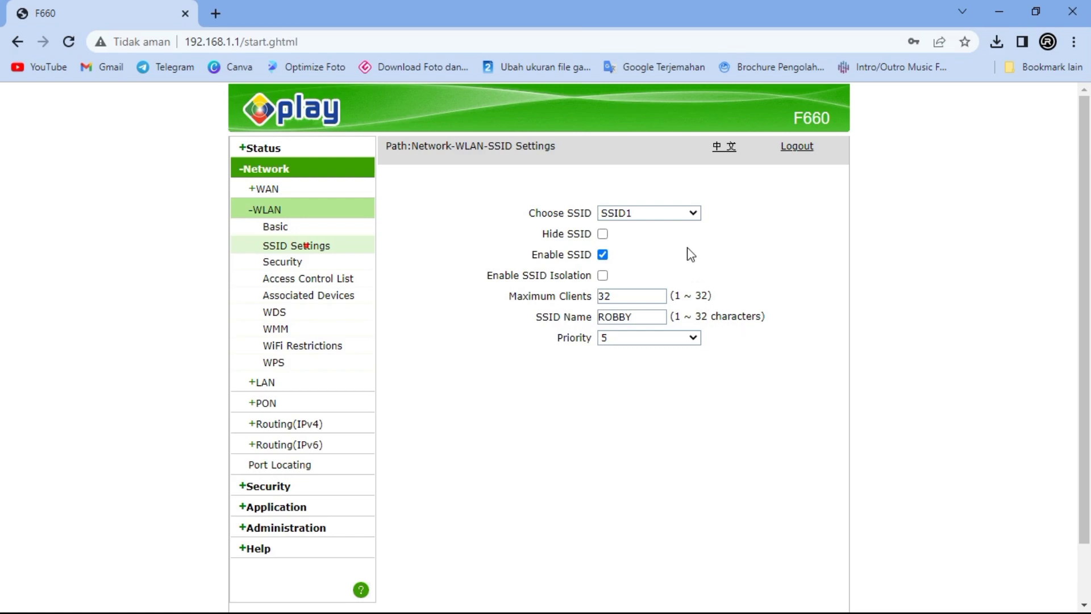
double_click(610, 296)
click(630, 318)
double_click(630, 318)
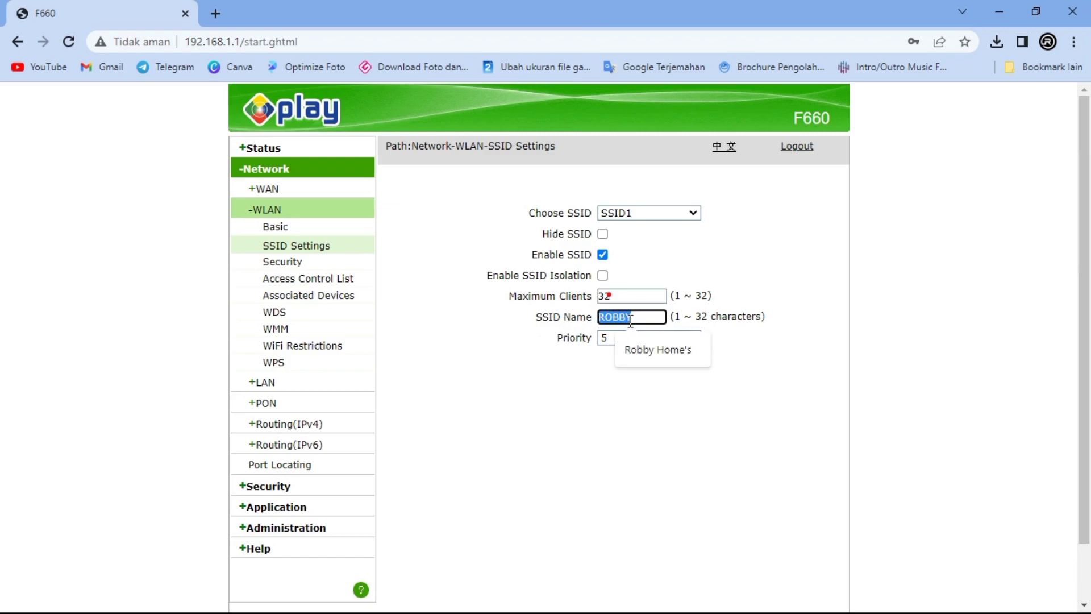
click(811, 291)
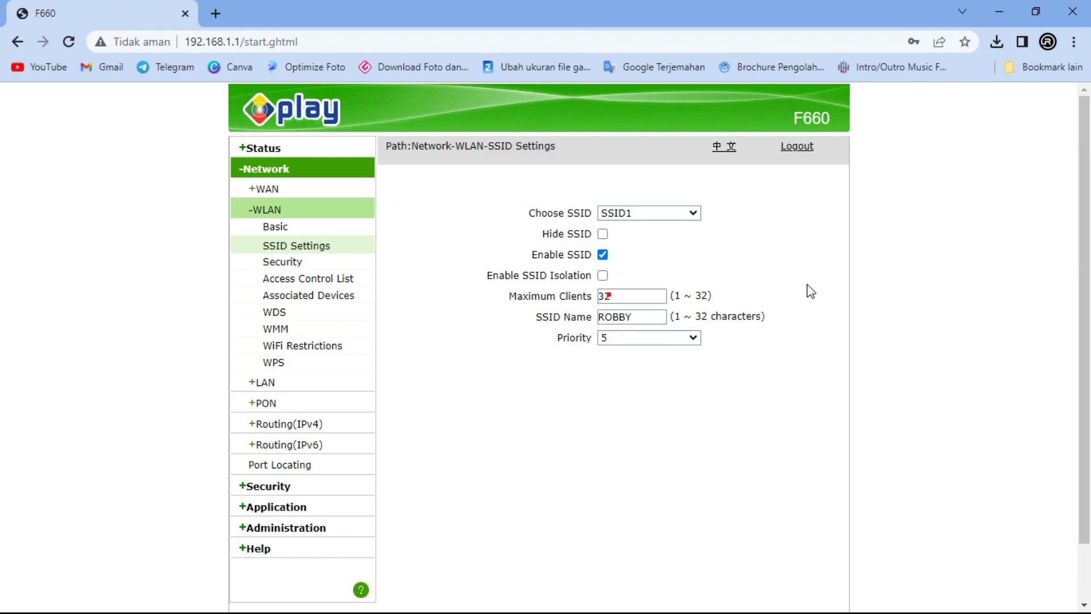
click(605, 339)
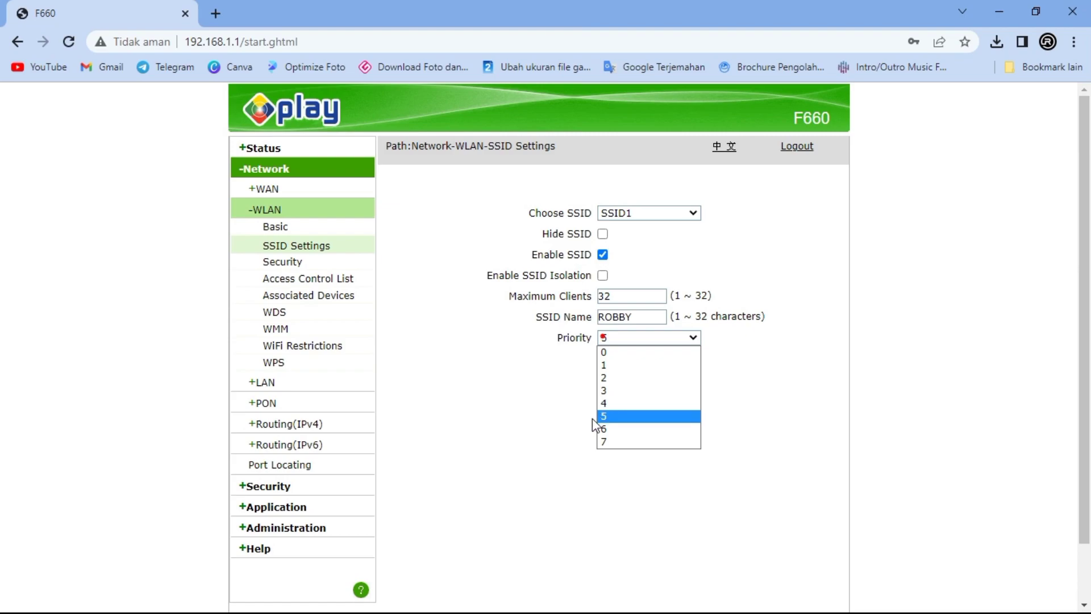
click(550, 422)
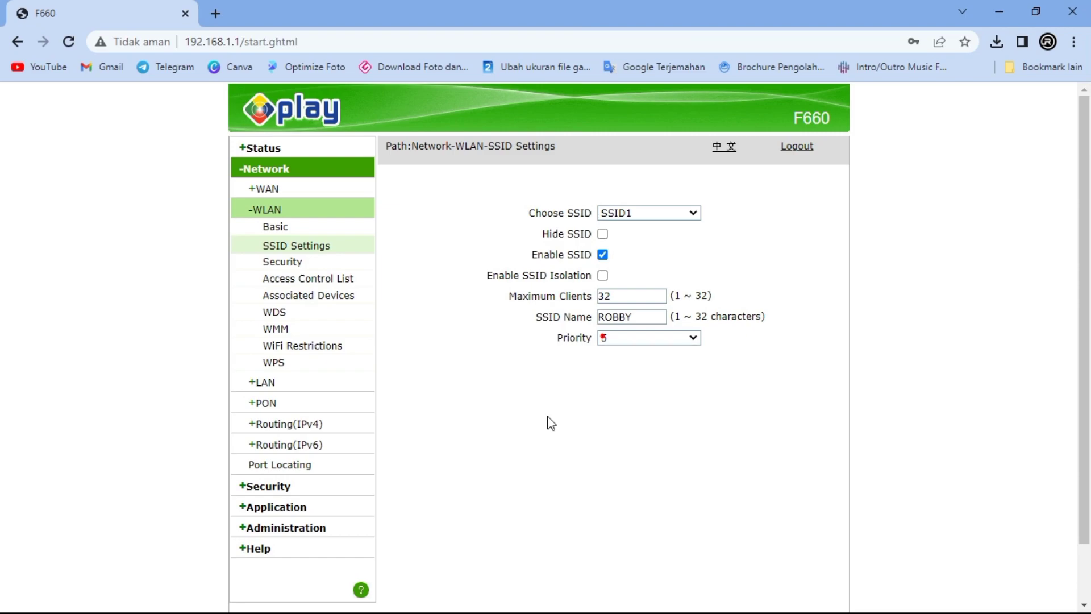
- Display the settings of SSID2 and check which other SSIDs can be chosen
click(649, 213)
click(635, 240)
click(644, 216)
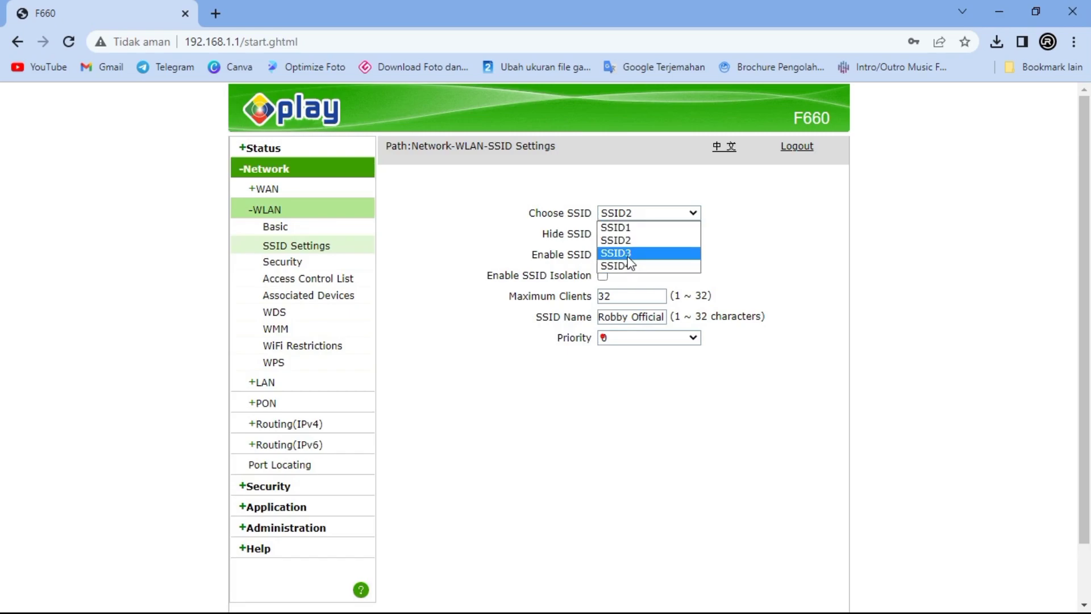
click(463, 207)
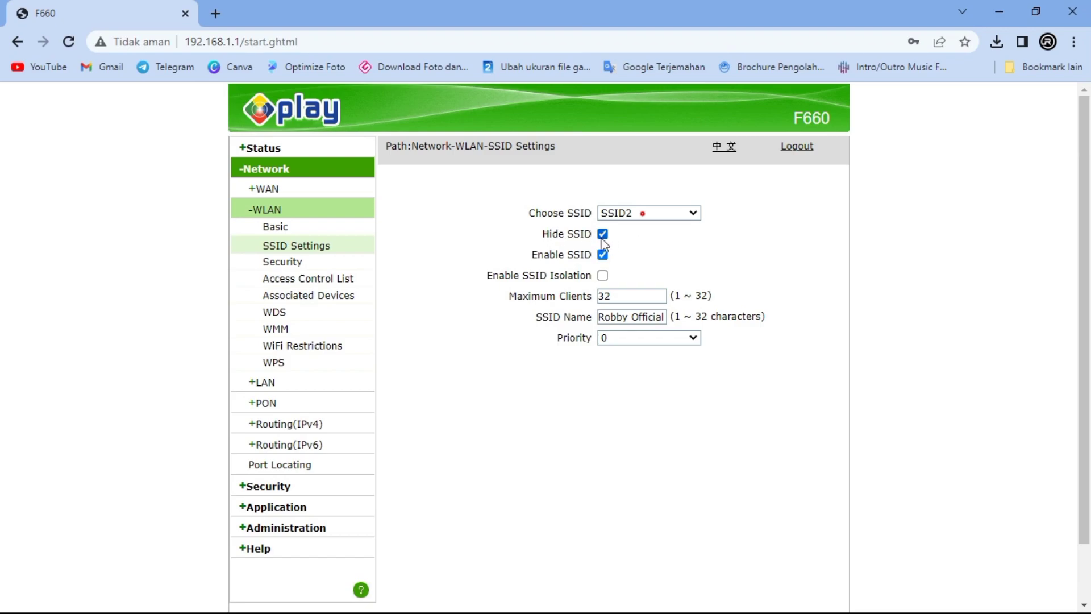
- Open the WLAN Security settings and review the Authentication Type and WPA Encryption Algorithm options for SSID1
click(289, 263)
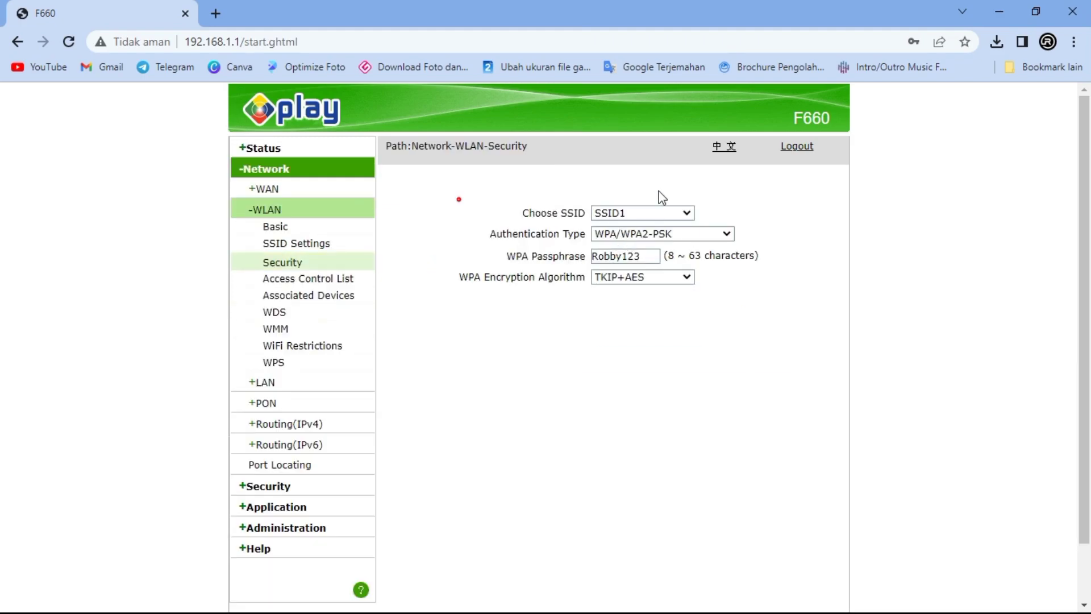
click(612, 238)
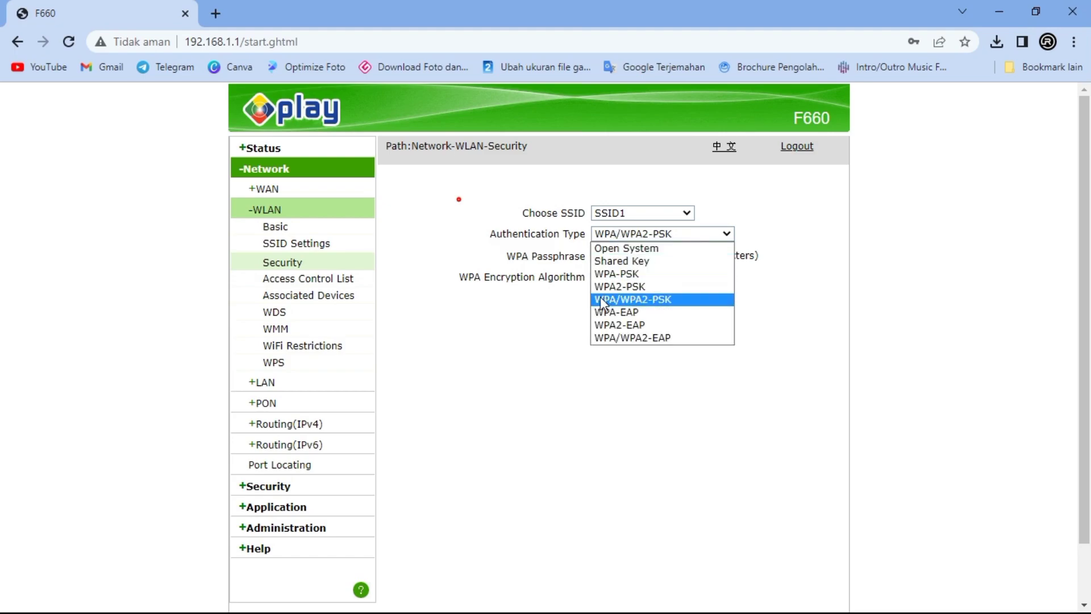
click(484, 257)
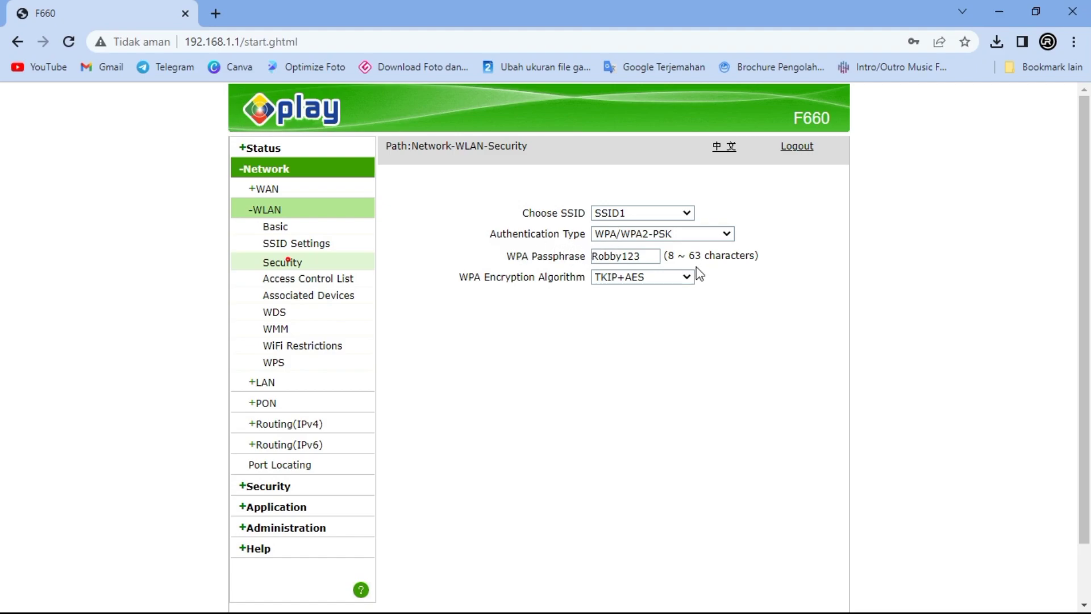
click(629, 279)
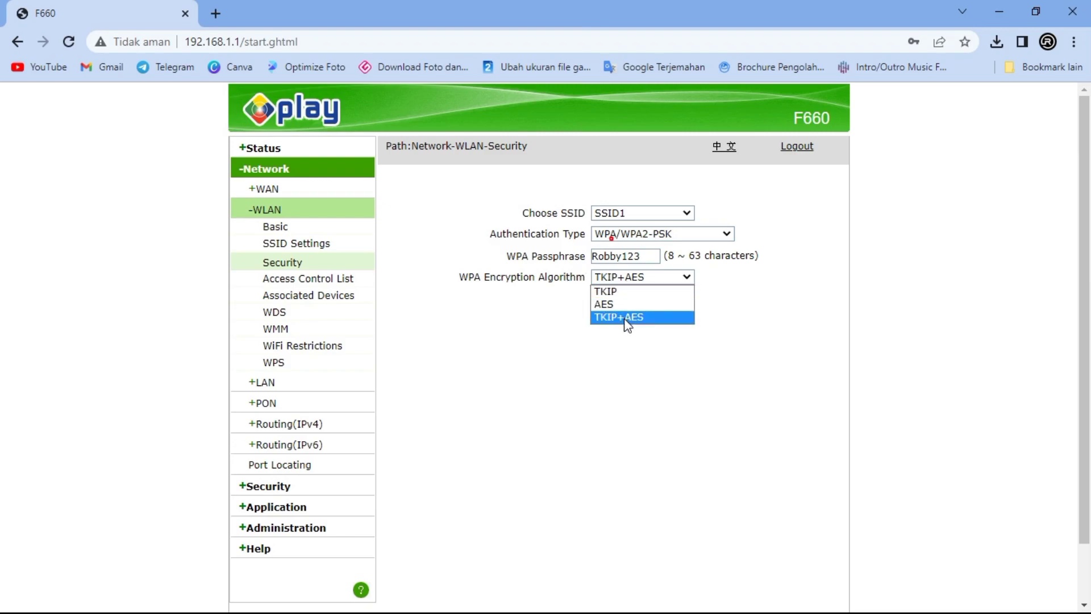
click(615, 367)
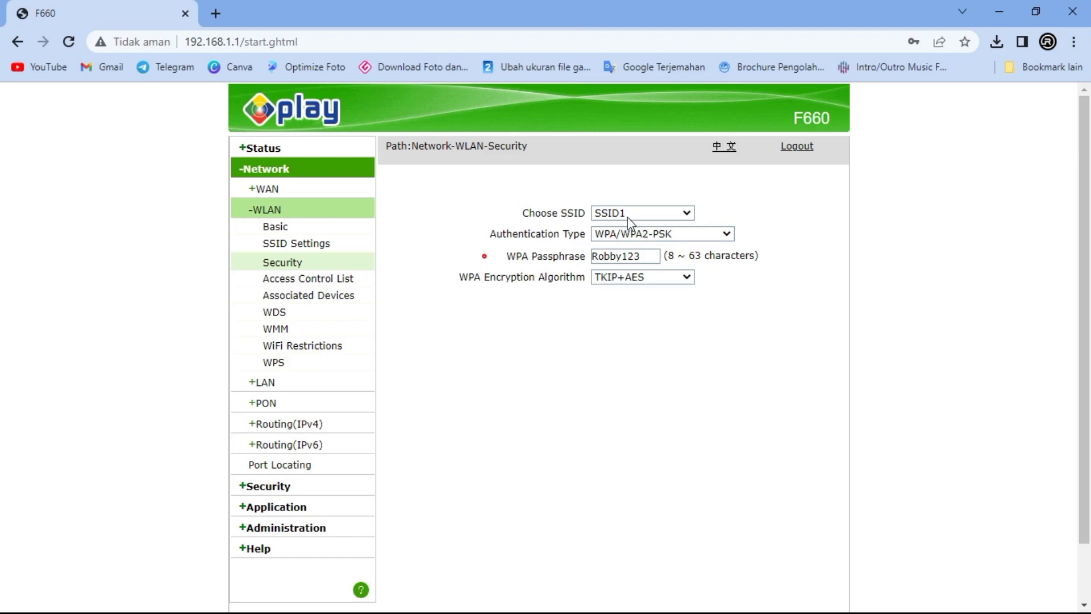
- Review the WPA Encryption Algorithm options for SSID1 and the SSID choices in the WLAN Security settings
click(608, 280)
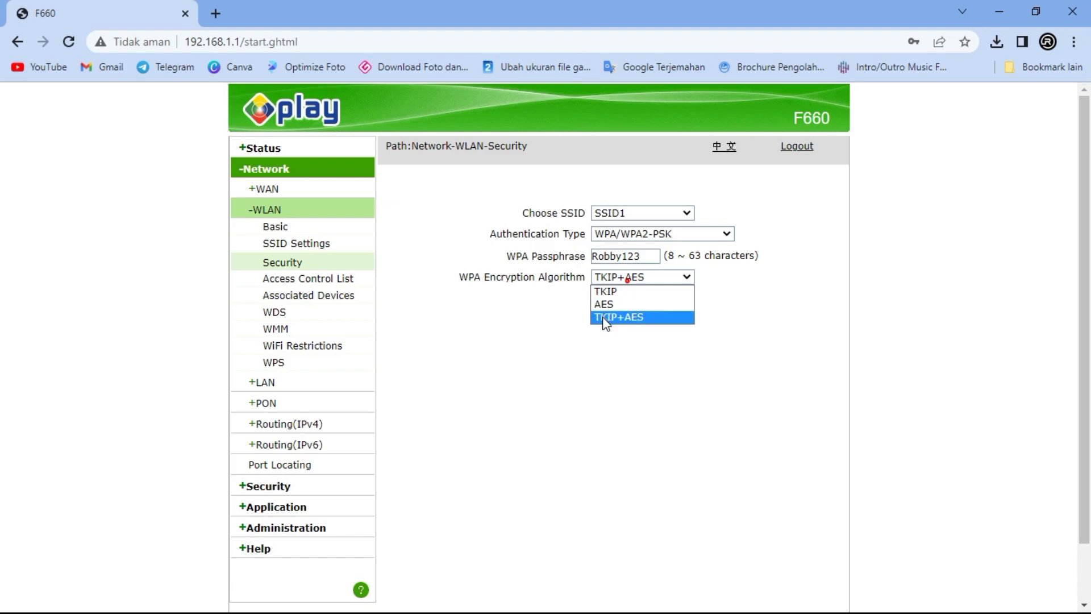
click(610, 391)
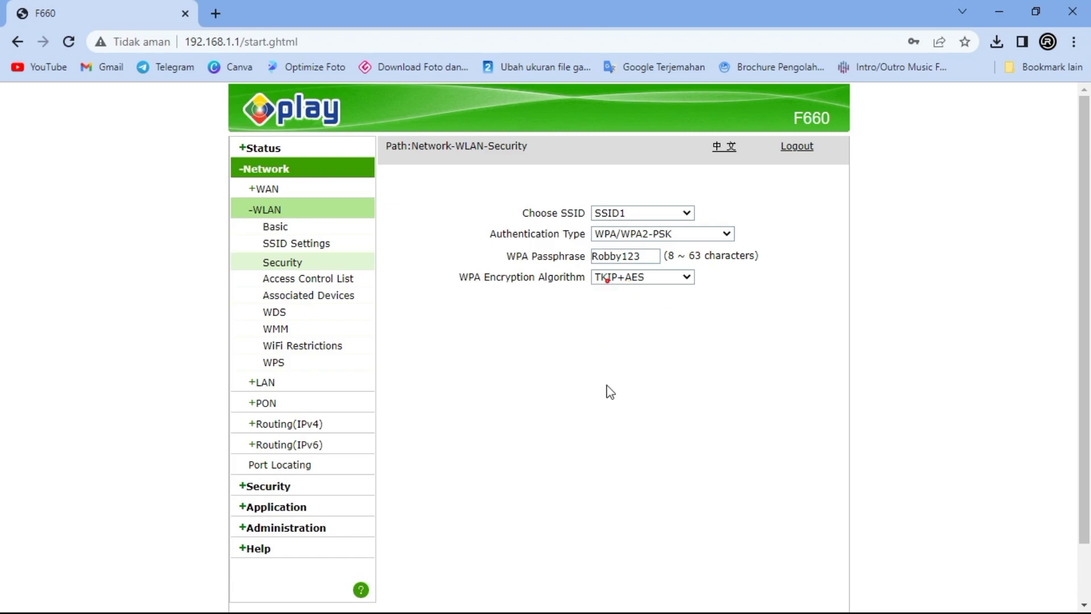
click(651, 214)
click(644, 240)
- Look at the WLAN Access Control List page, and review the available WPS Mode options in the WPS settings
click(330, 280)
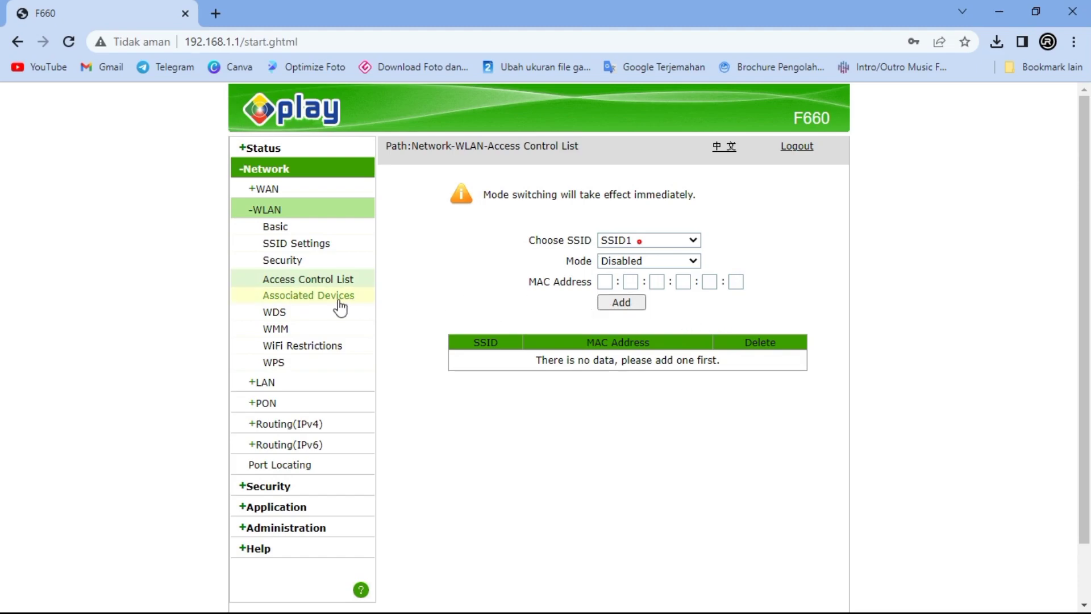
click(295, 365)
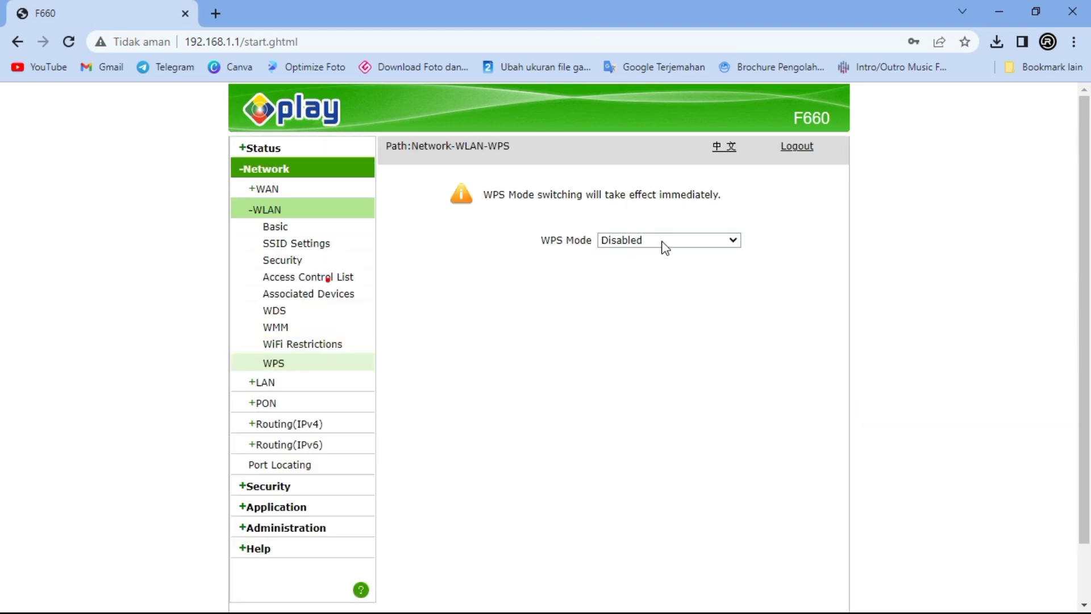
click(665, 241)
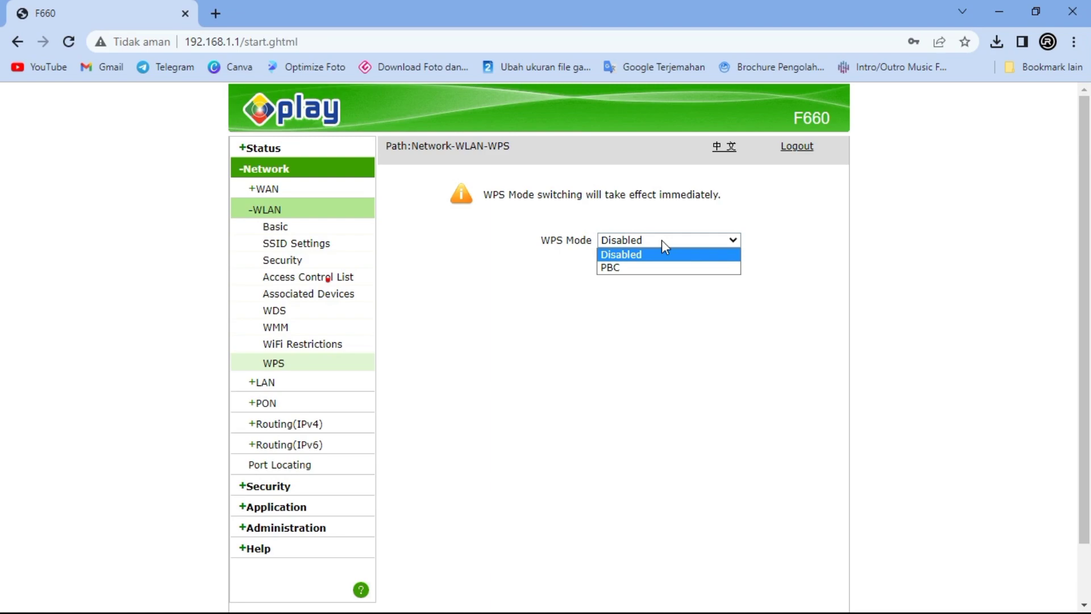
click(662, 239)
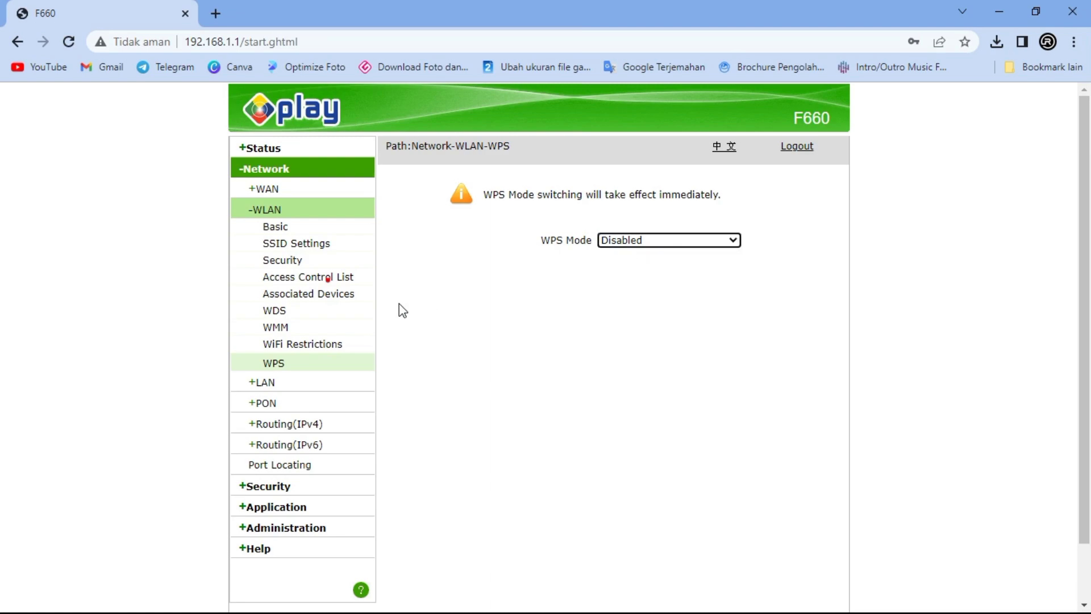
- Open the LAN DHCP Server settings and examine the LAN IP Address, the DHCP address range and the Allocated Address table
click(287, 385)
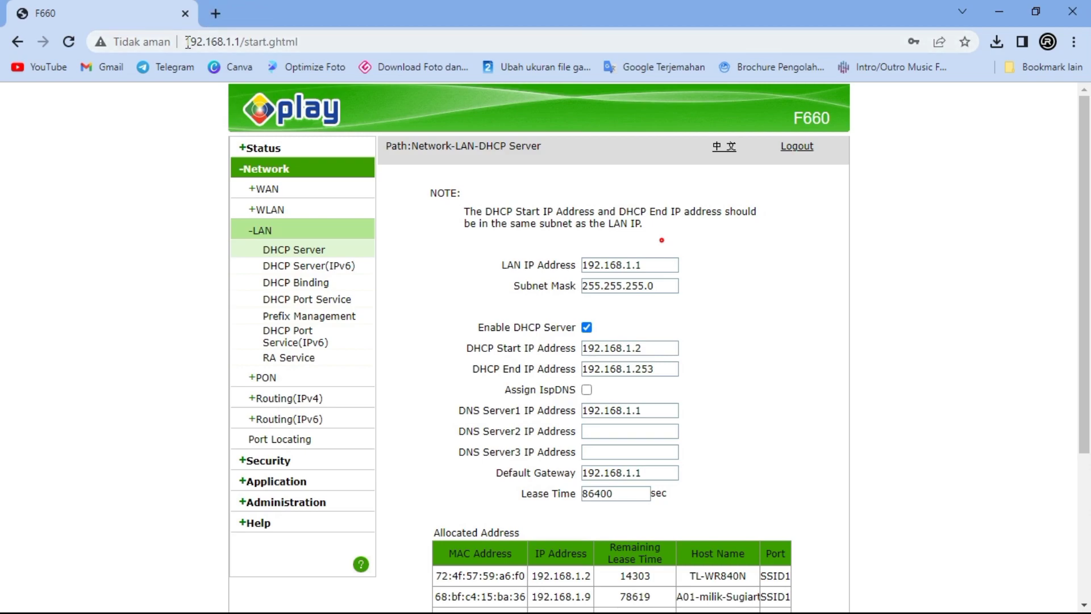
drag(188, 43, 239, 44)
click(139, 172)
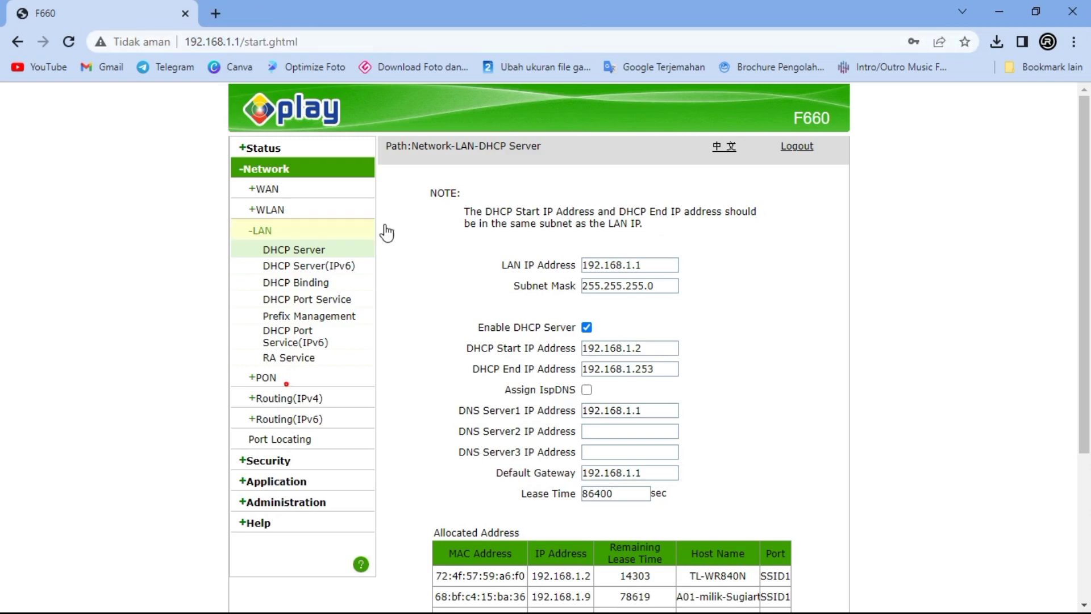
click(647, 262)
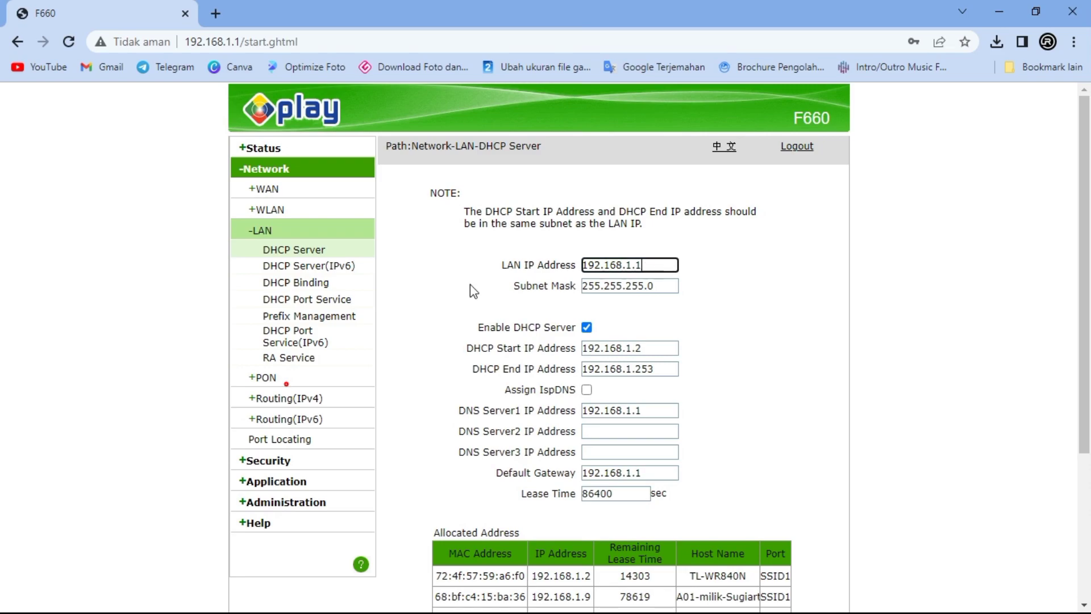
click(469, 284)
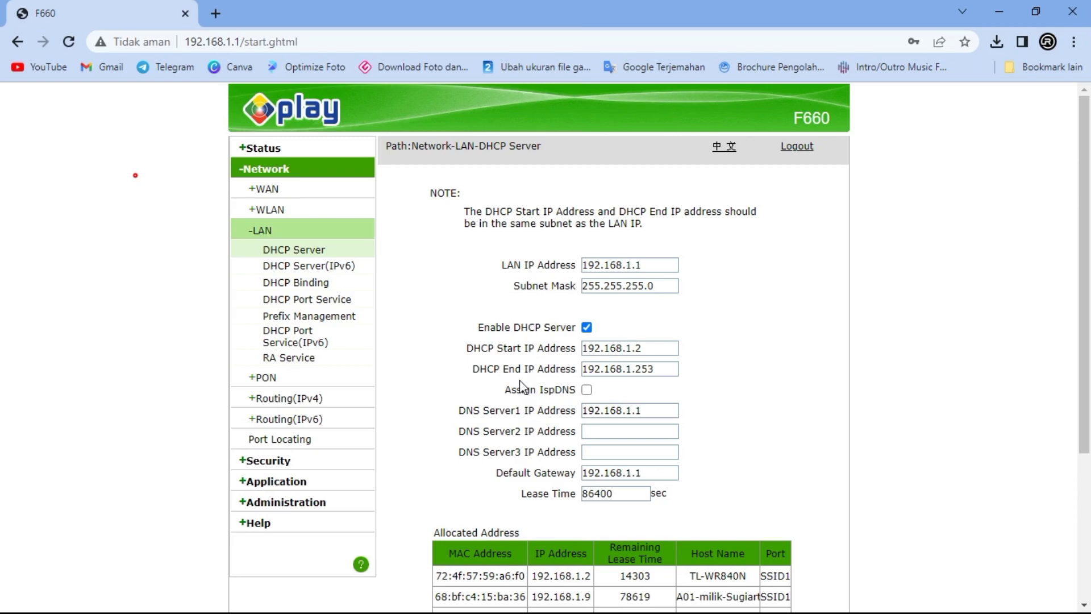
scroll(521, 386, down, 4)
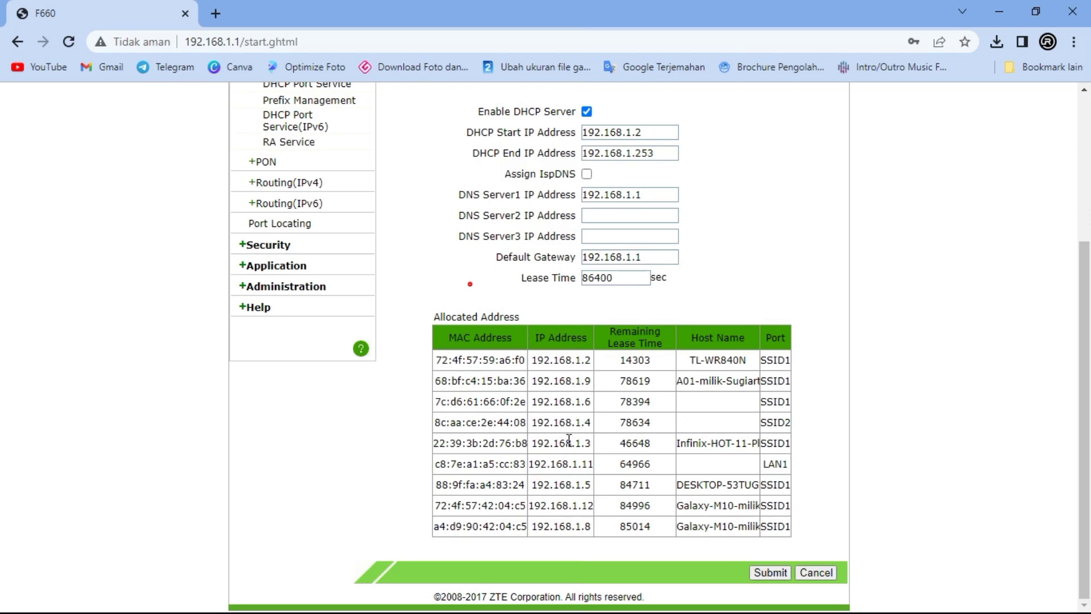
scroll(466, 410, up, 4)
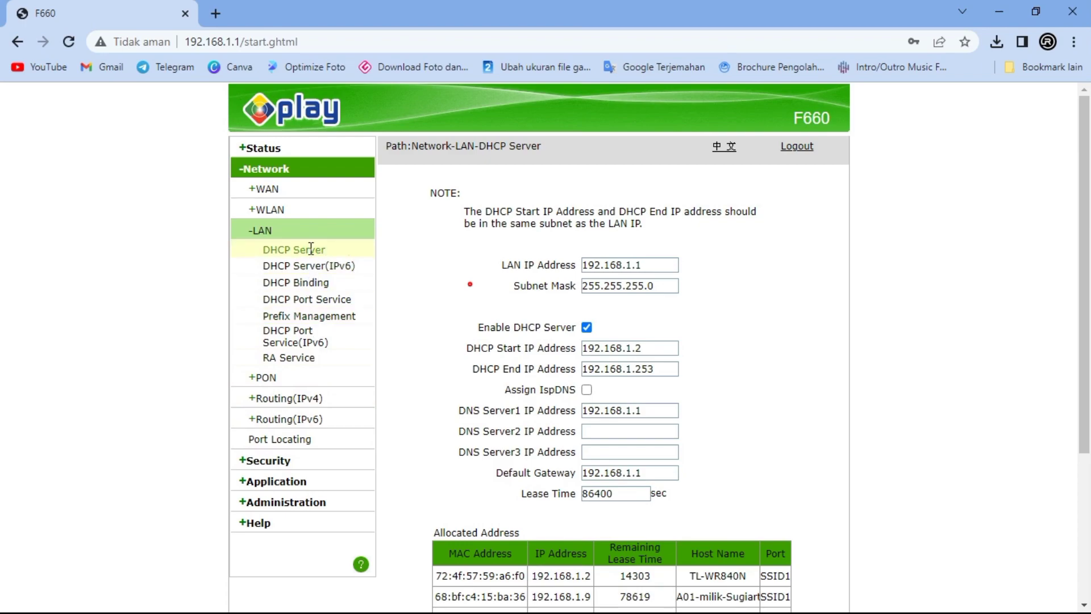
- Return to the WLAN settings and look over the Basic and Security pages again
click(301, 211)
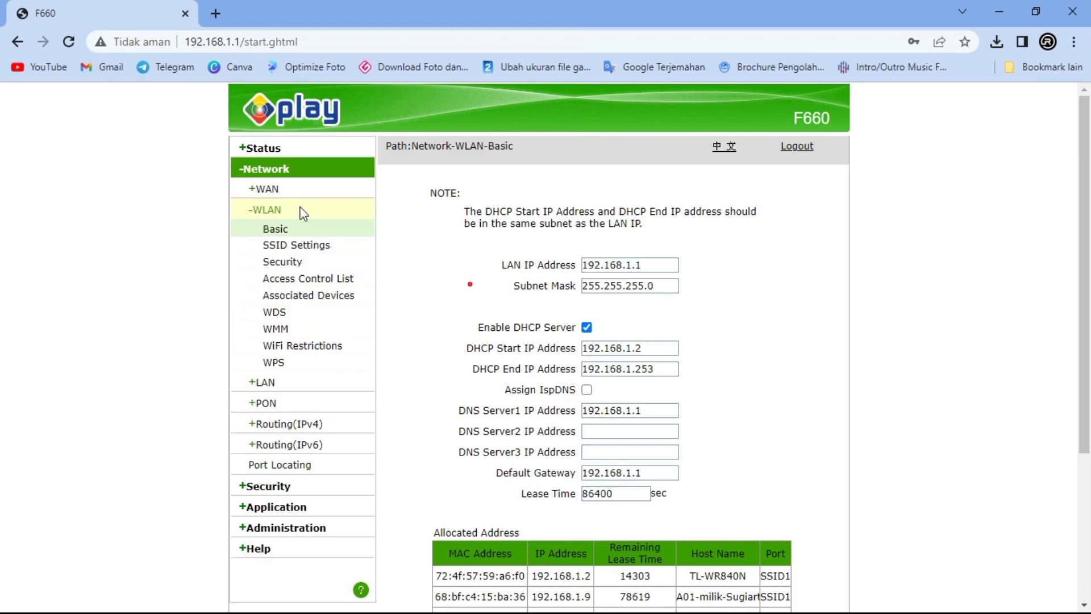
click(301, 252)
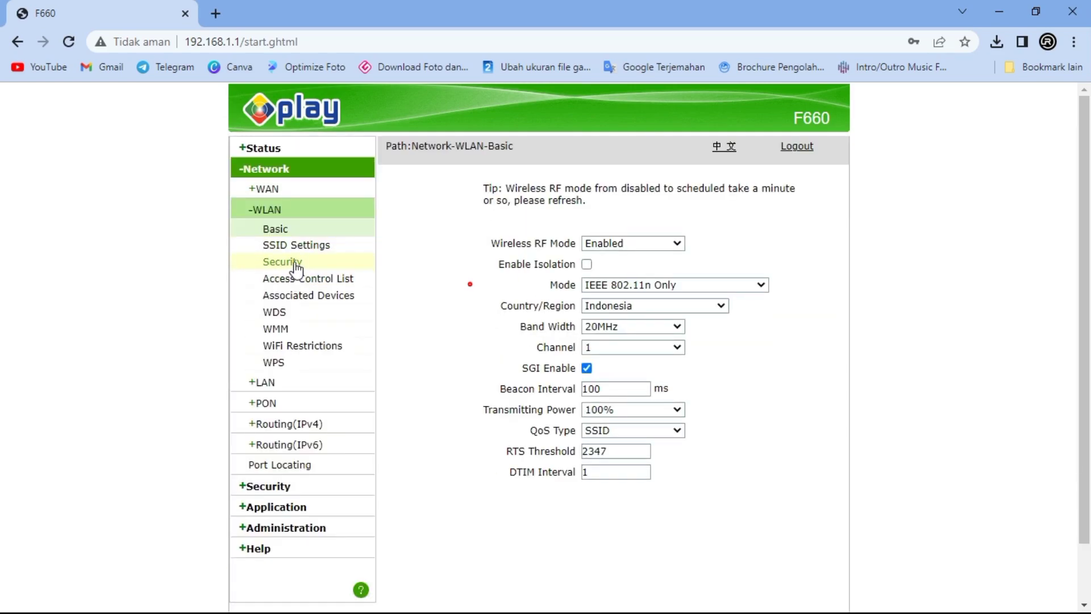
click(296, 264)
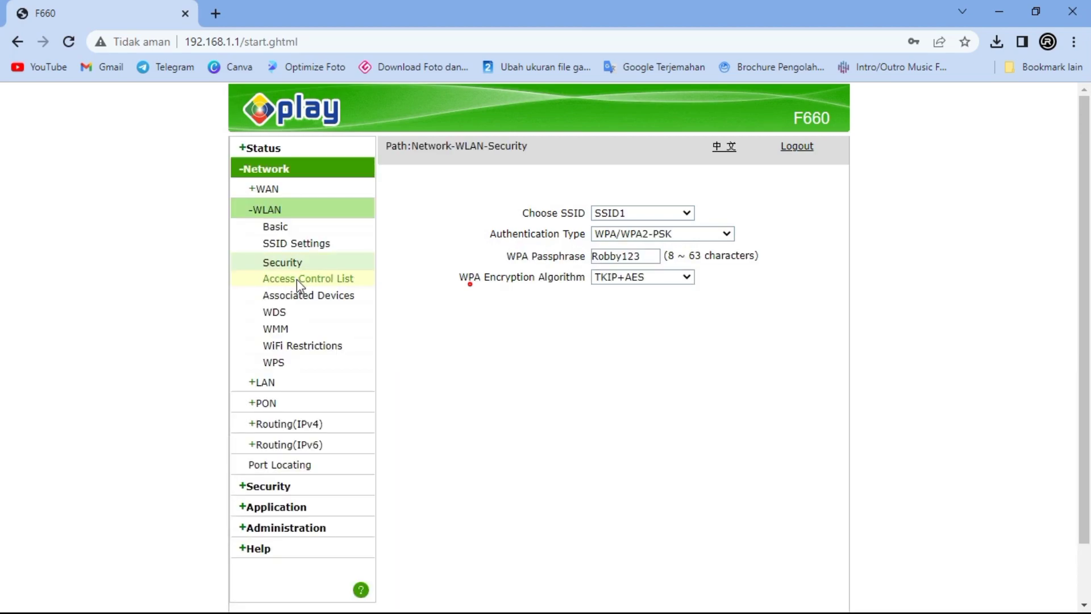
- Open the WLAN Access Control List and review the Mode options for SSID1
click(296, 279)
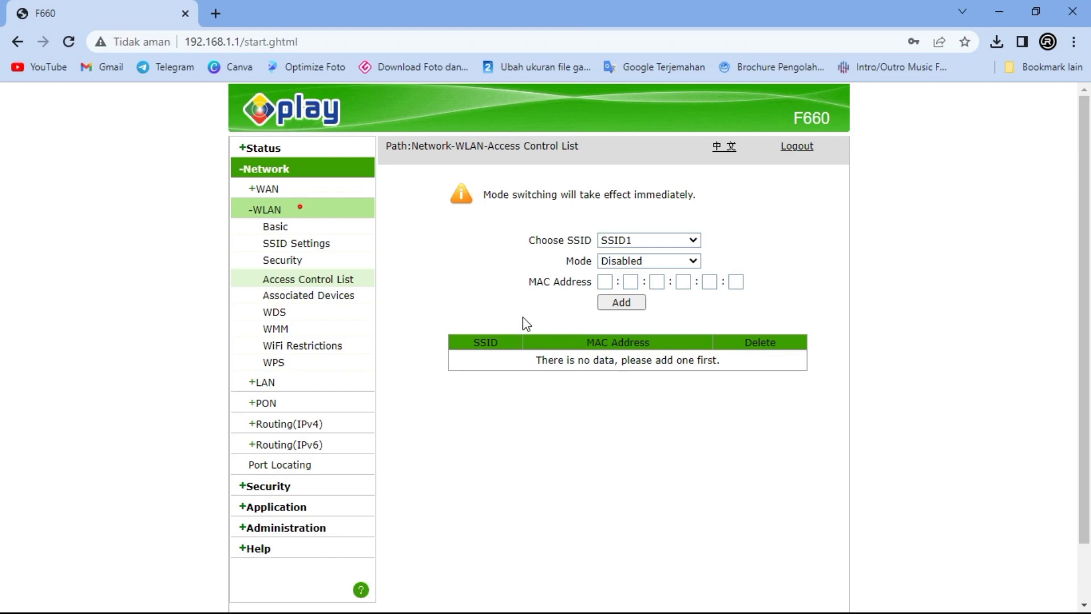
click(650, 262)
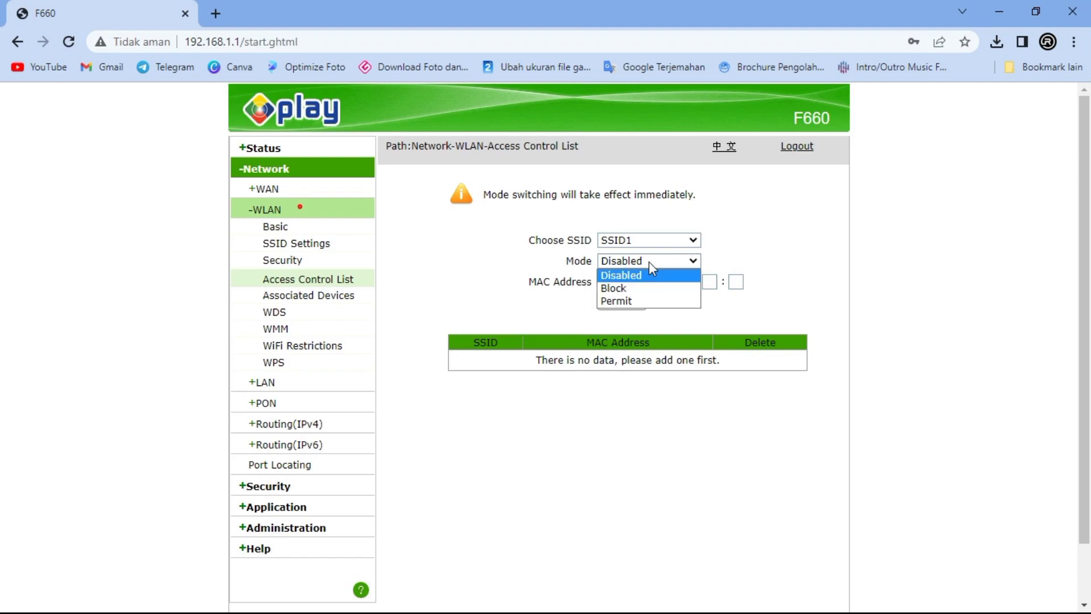
click(649, 261)
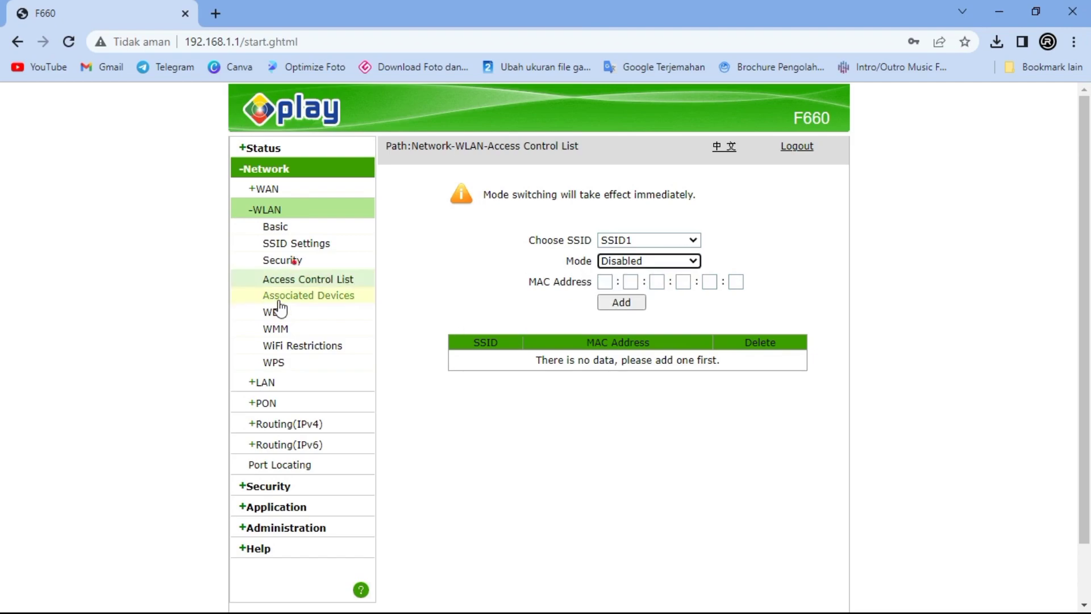
- Reopen the LAN DHCP Server page and check the MAC addresses of connected devices in the Allocated Address table
click(306, 381)
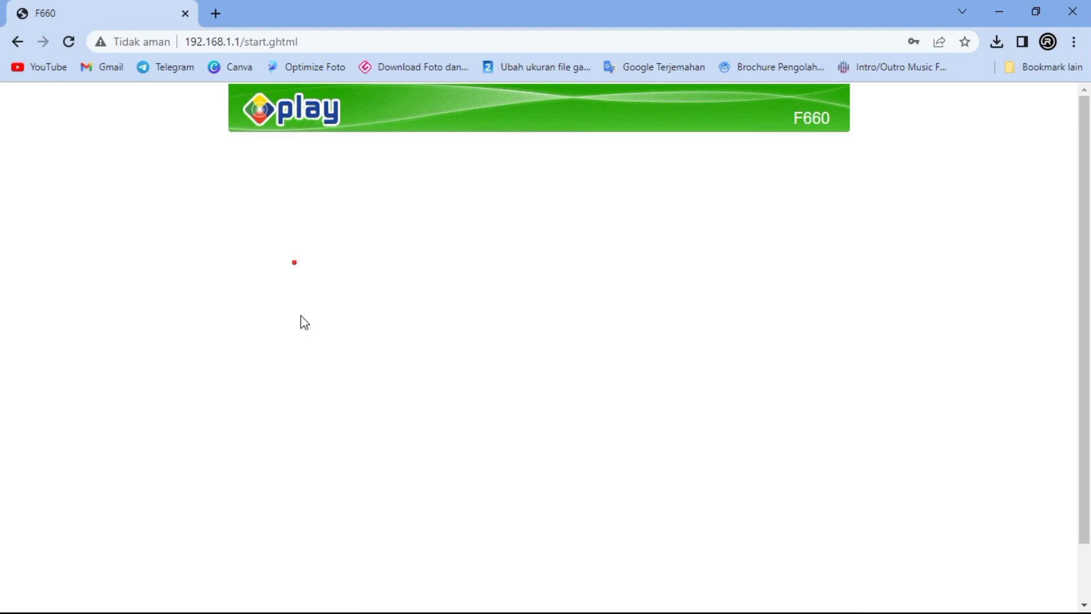
scroll(391, 262, down, 3)
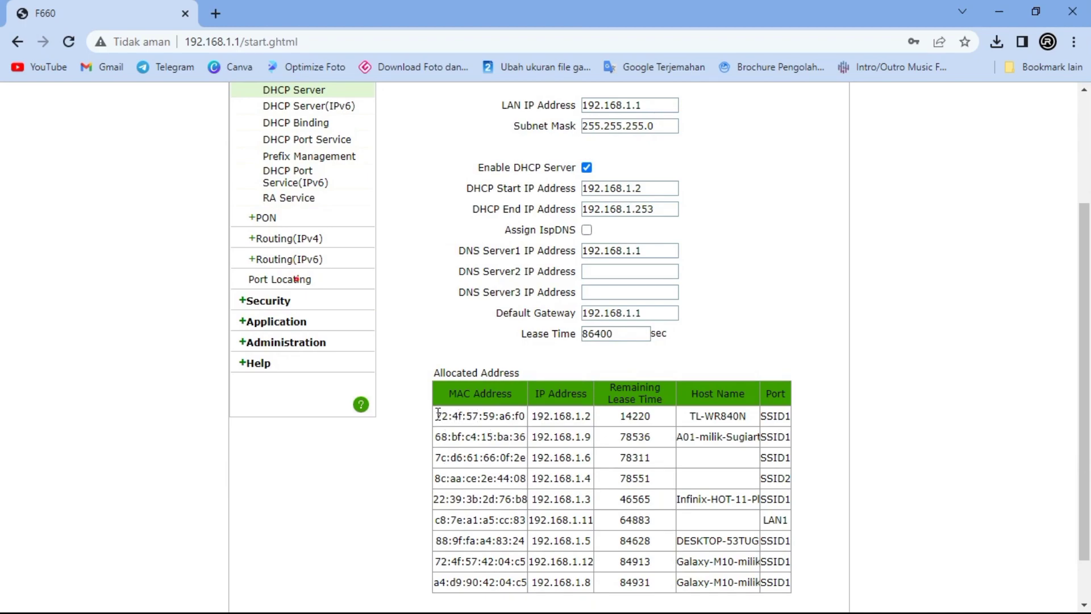
scroll(330, 224, up, 1)
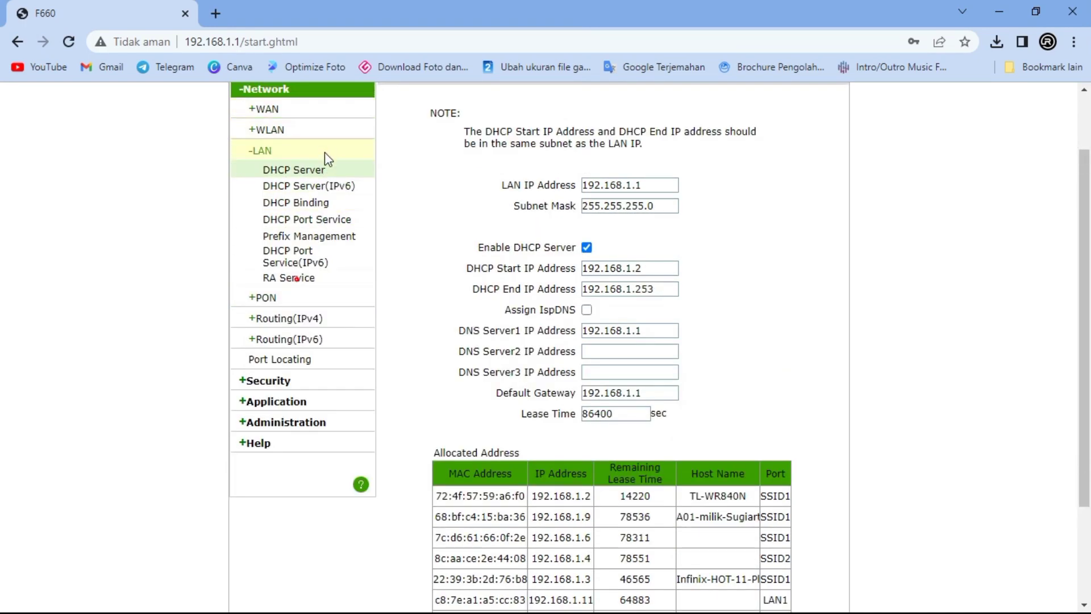
- Open the Security Firewall settings and review the Anti-Hacking Protection and Firewall Level options
click(274, 382)
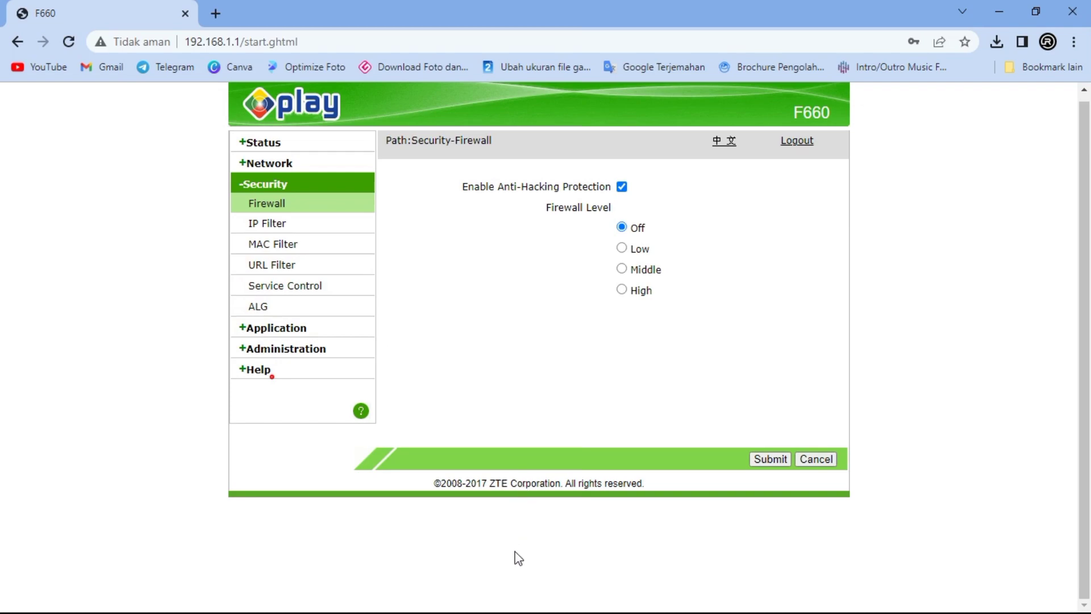
click(503, 602)
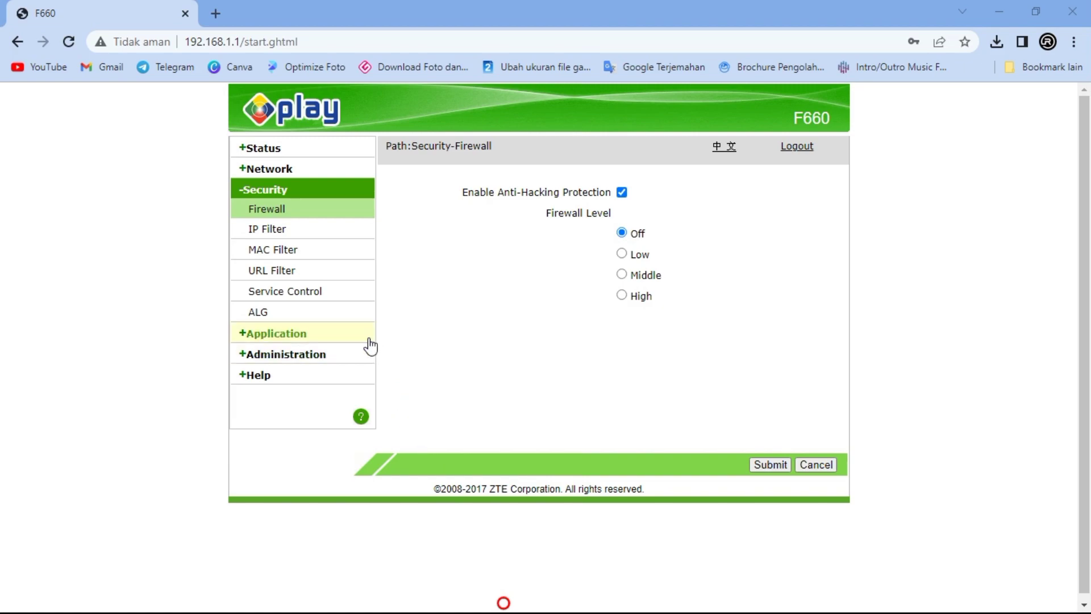
- Open the Login Timeout settings under Administration and select the Timeout value
click(334, 357)
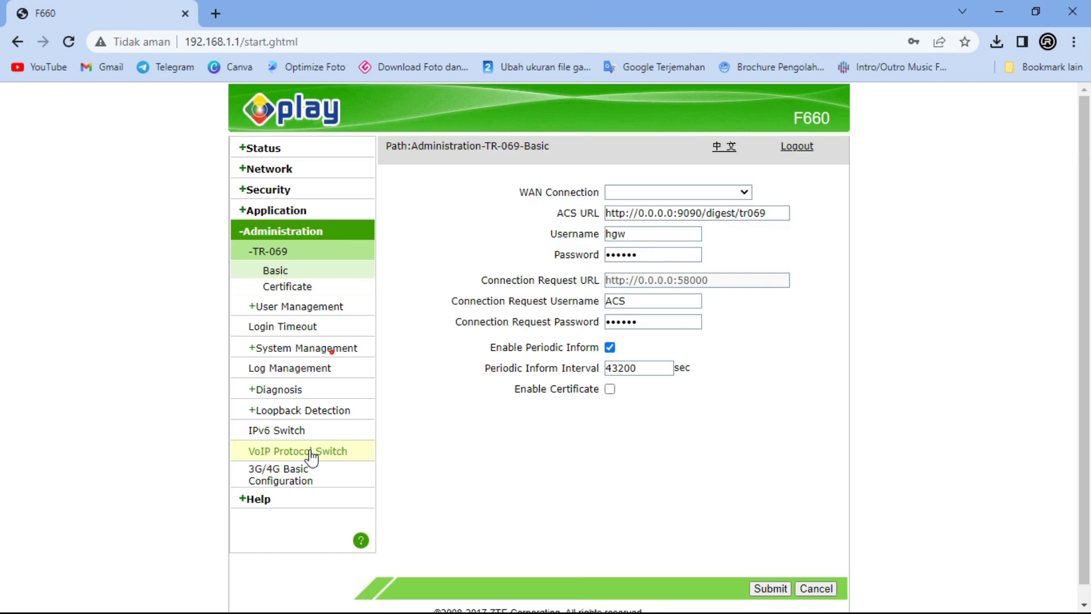
click(290, 329)
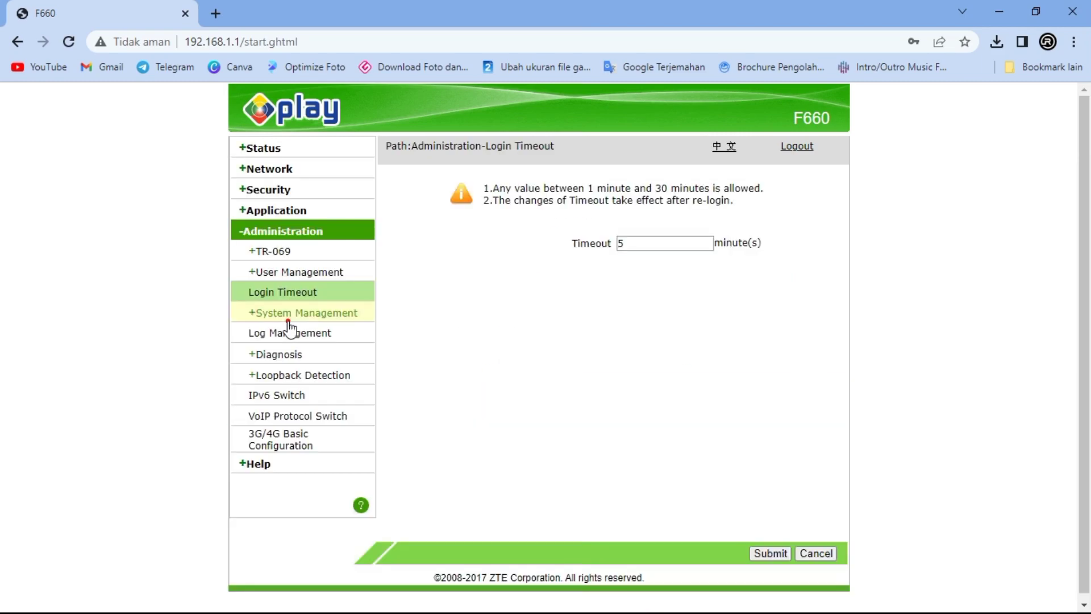
double_click(629, 245)
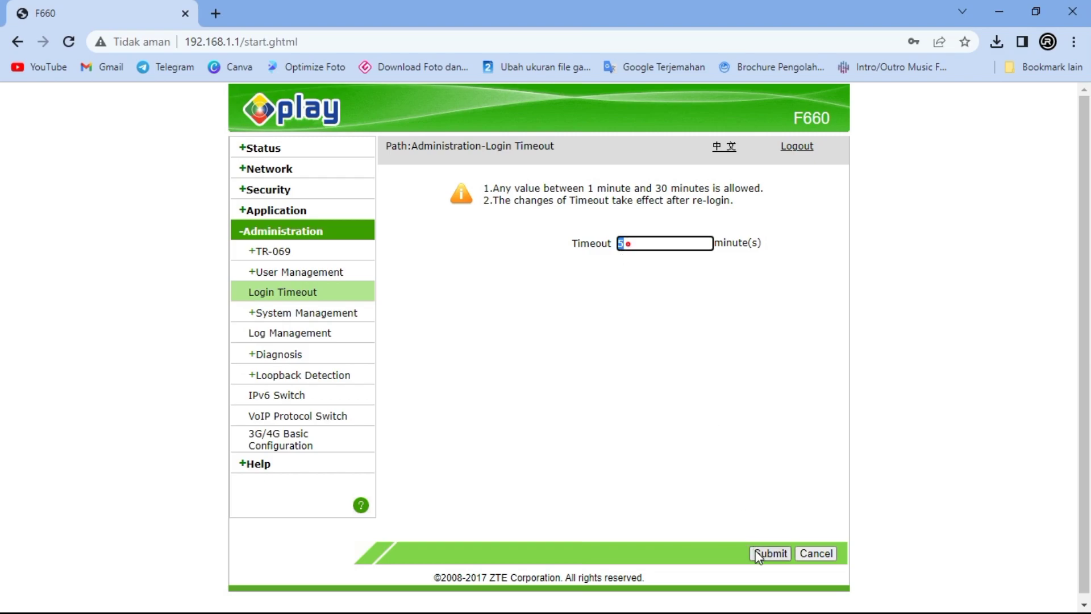
- Open the Device Information page in the router's Status section
click(322, 152)
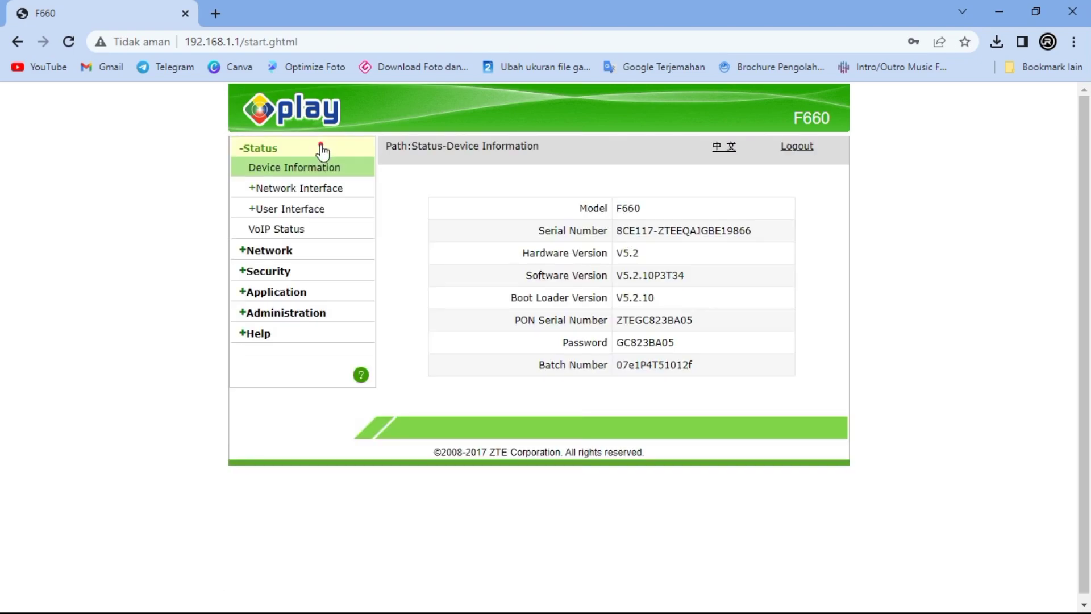